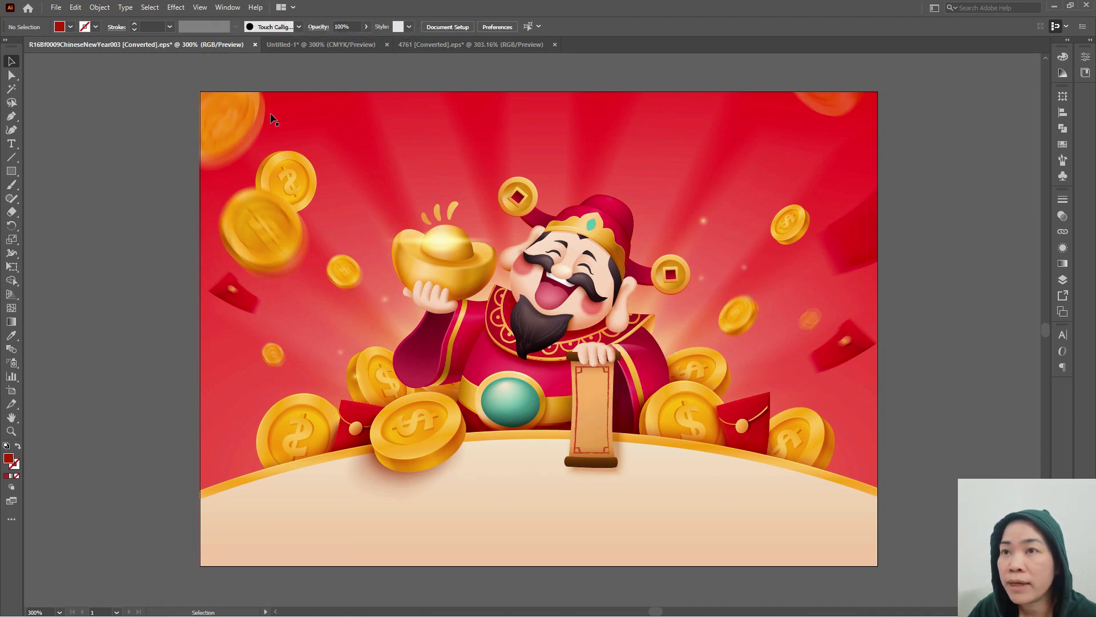
Test-select the character group and scroll, then switch to the Untitled-1 CMYK document
{"action": "left_click", "coordinate": [559, 266]}
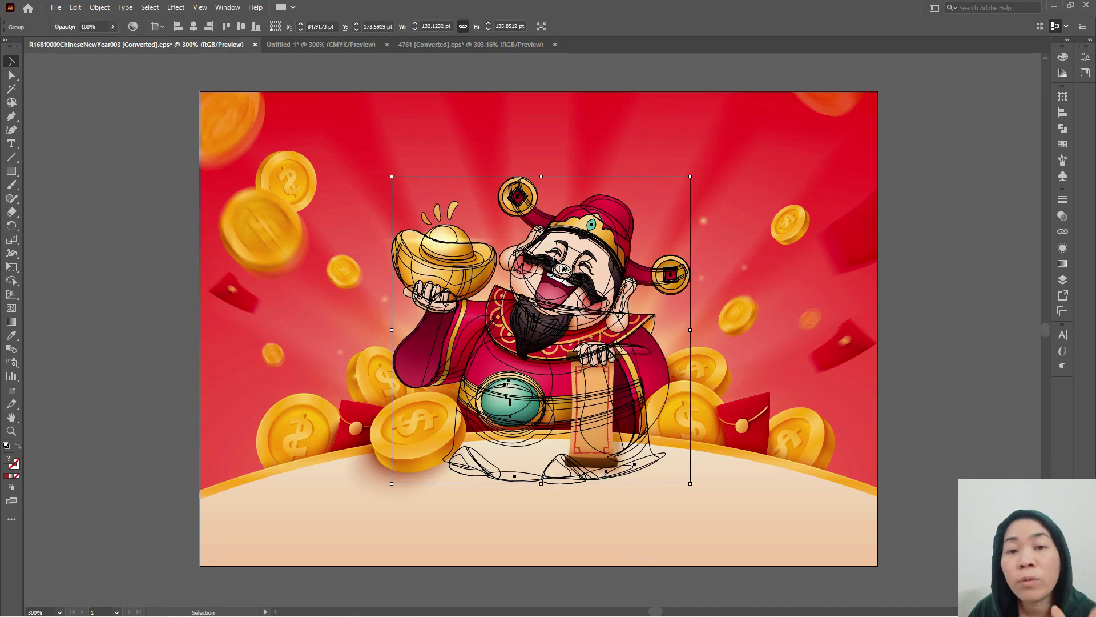
{"action": "left_click", "coordinate": [971, 380]}
{"action": "left_click", "coordinate": [603, 410]}
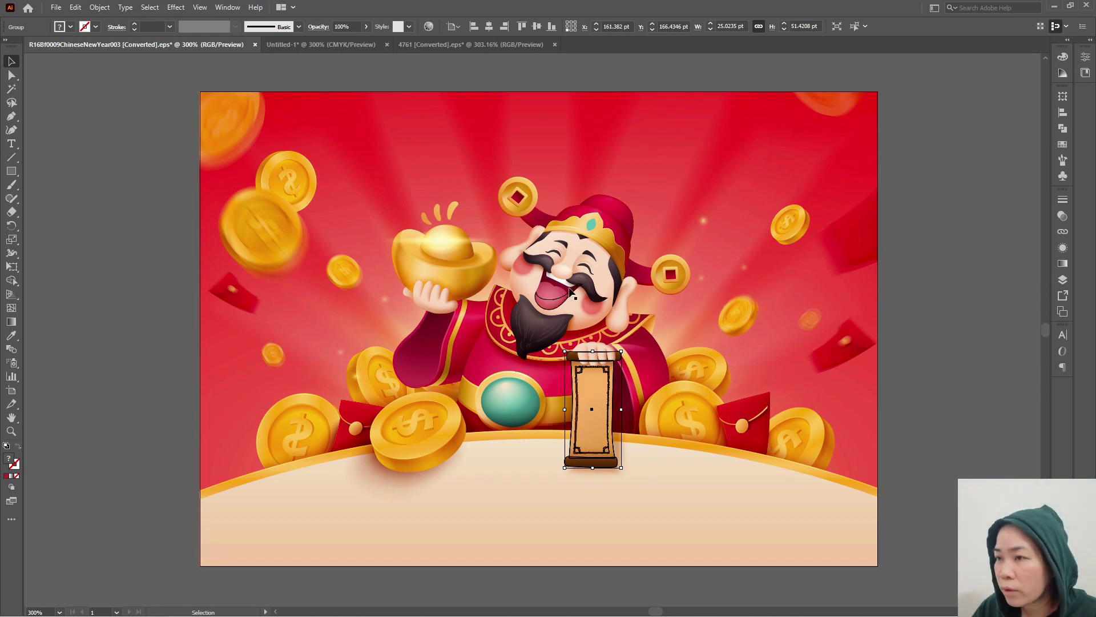
{"action": "left_click", "coordinate": [588, 306], "text": "shift"}
{"action": "left_click", "coordinate": [588, 306], "text": "shift"}
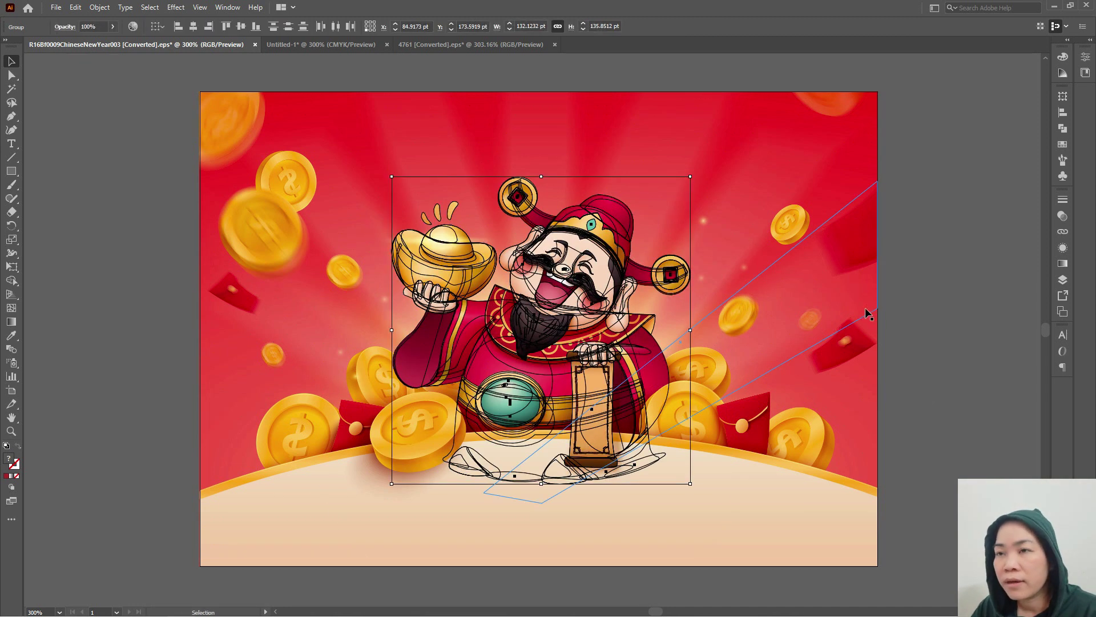
{"action": "left_click", "coordinate": [565, 268]}
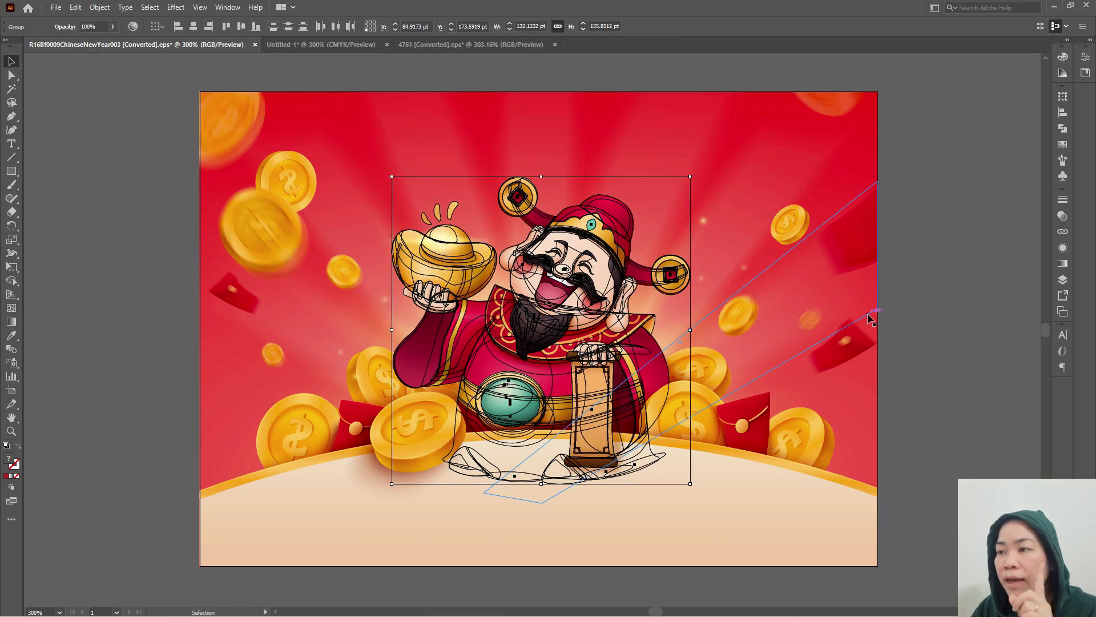
{"action": "left_click", "coordinate": [329, 46]}
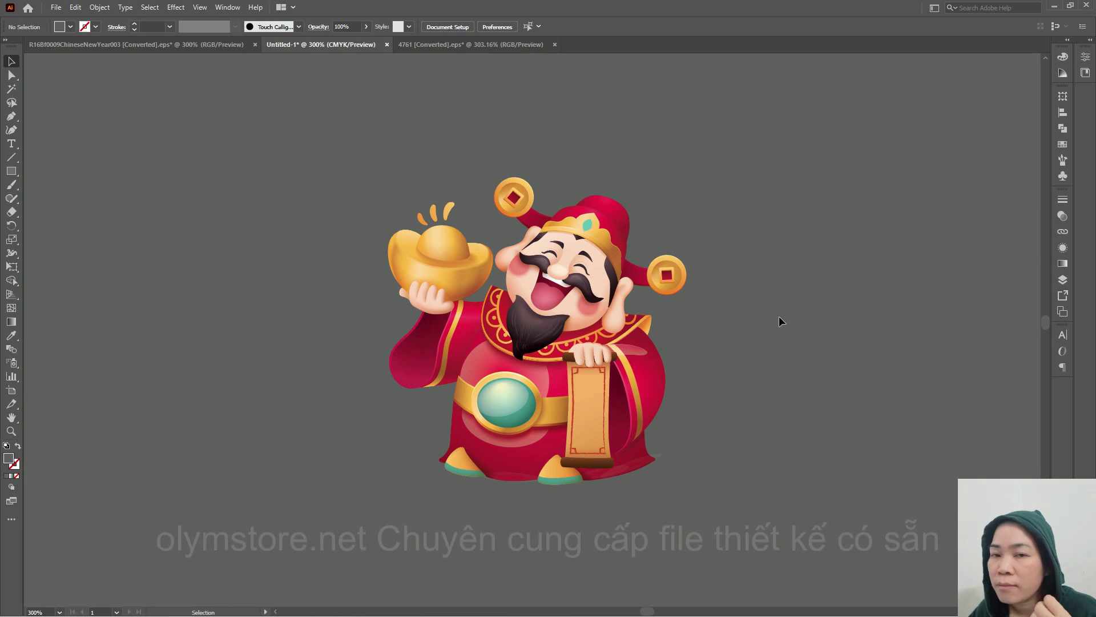
Direct-select the glow ellipse on the character's belly above the jade belt gem
{"action": "key", "text": "a"}
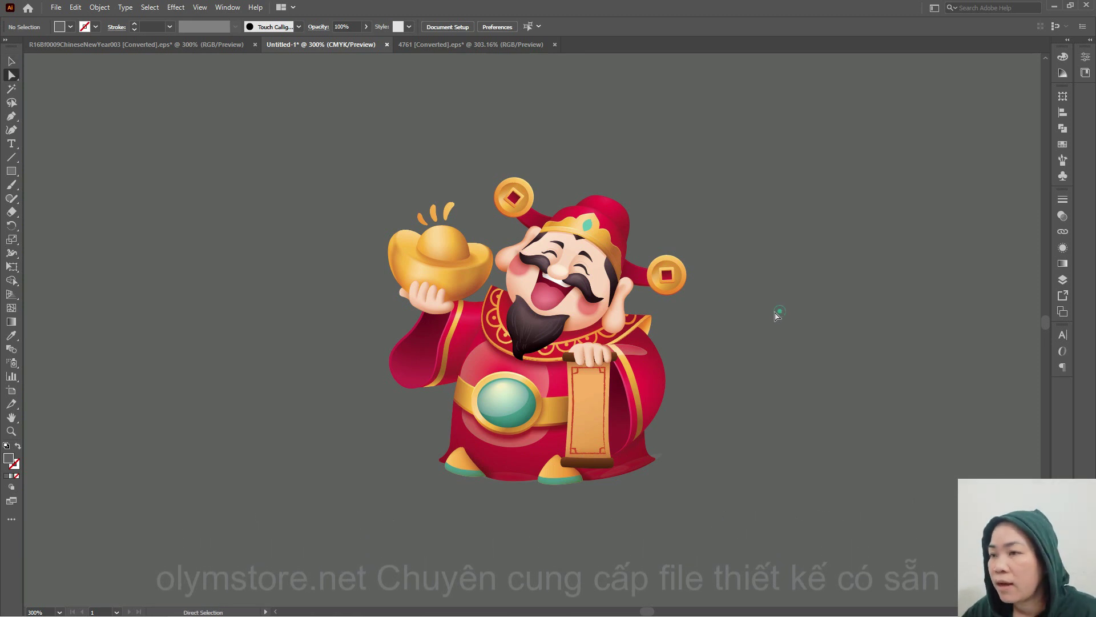
{"action": "left_click", "coordinate": [778, 311]}
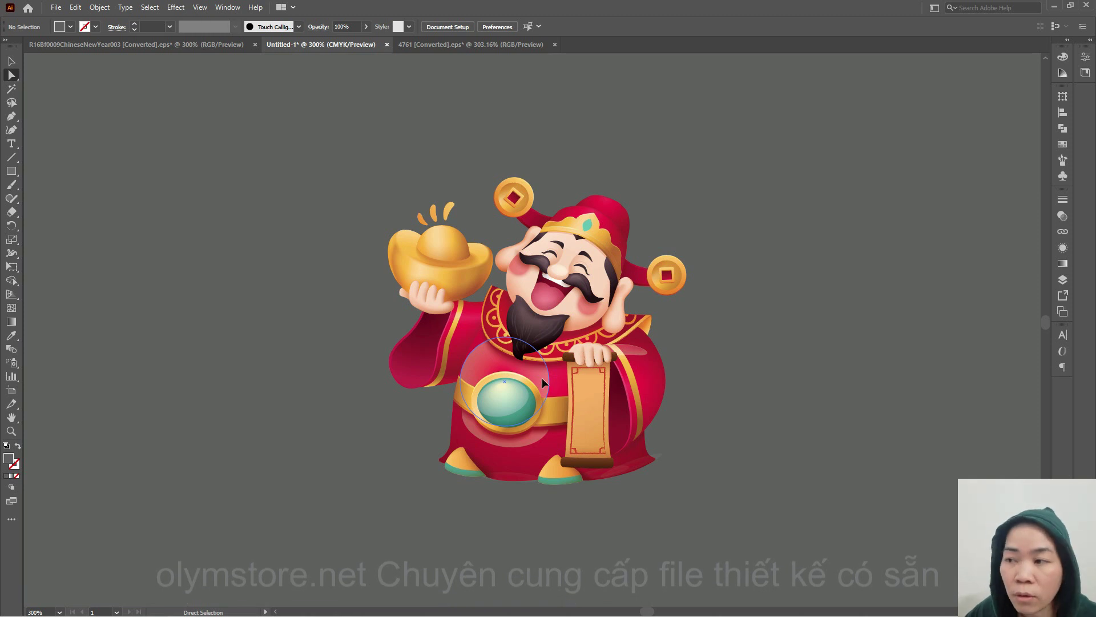
{"action": "left_click", "coordinate": [542, 379]}
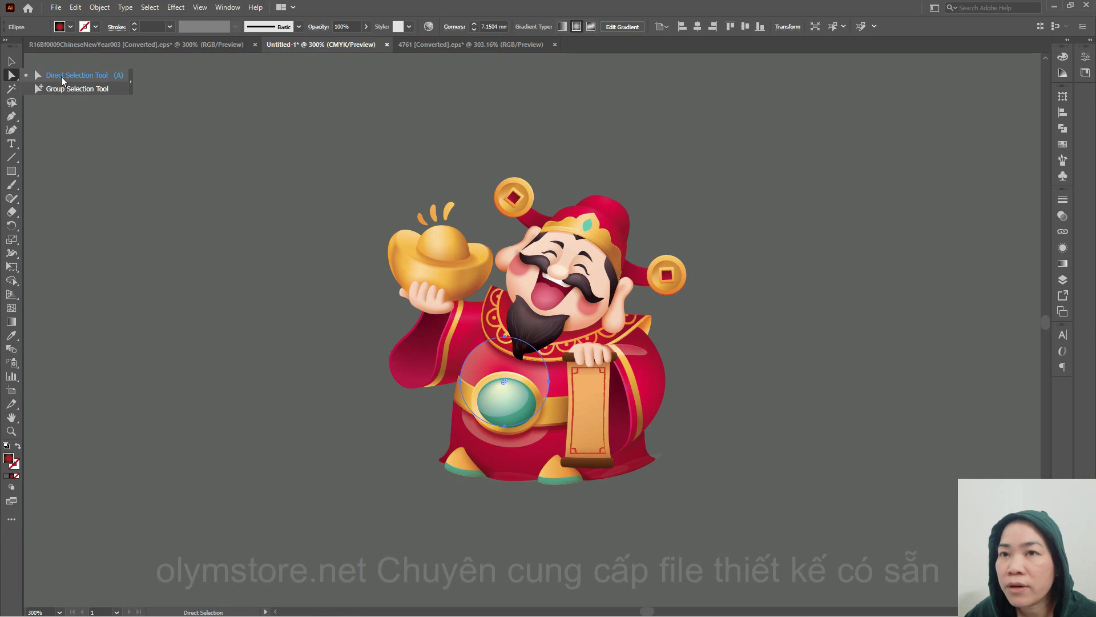
Set the belly glow gradient's right end stop to 0% opacity, then deselect
{"action": "left_click_drag", "start_coordinate": [14, 80], "coordinate": [63, 81]}
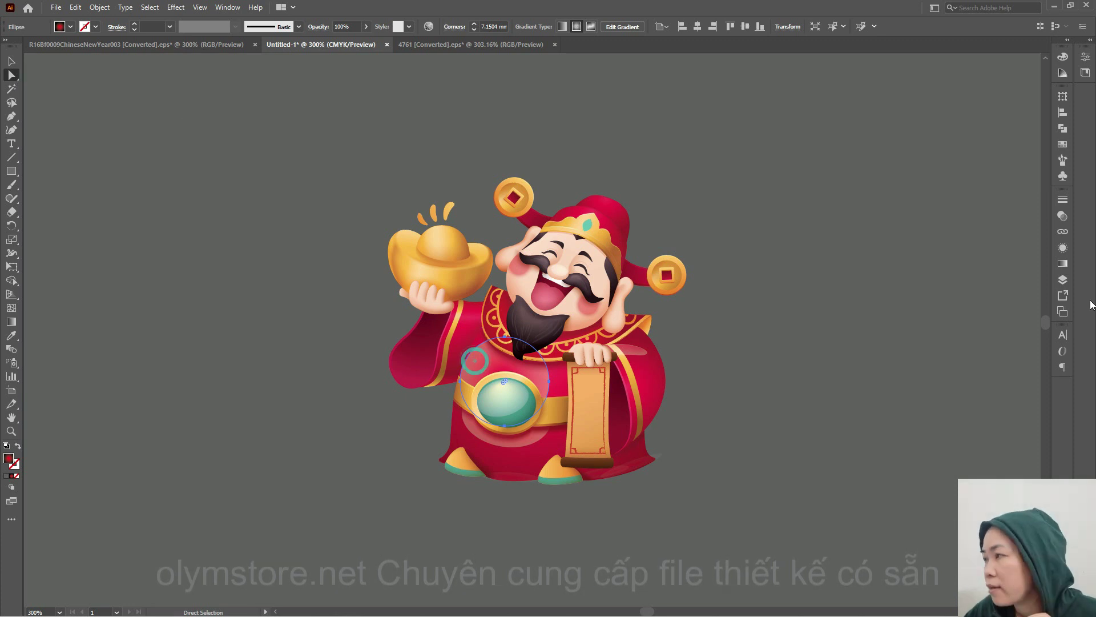
{"action": "left_click", "coordinate": [1064, 263]}
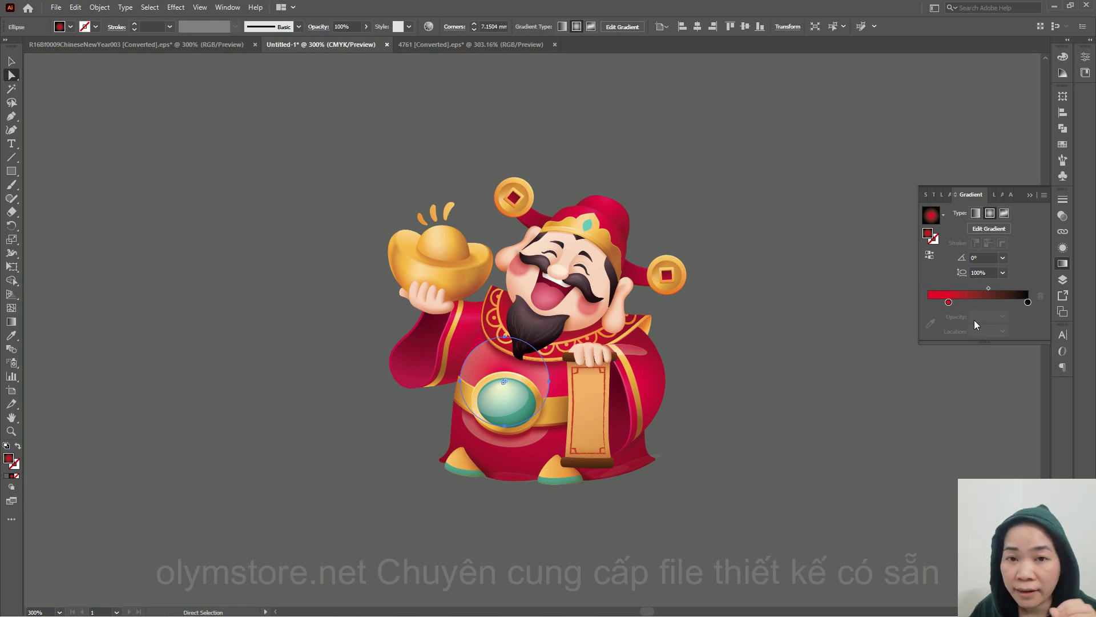
{"action": "left_click", "coordinate": [1028, 302]}
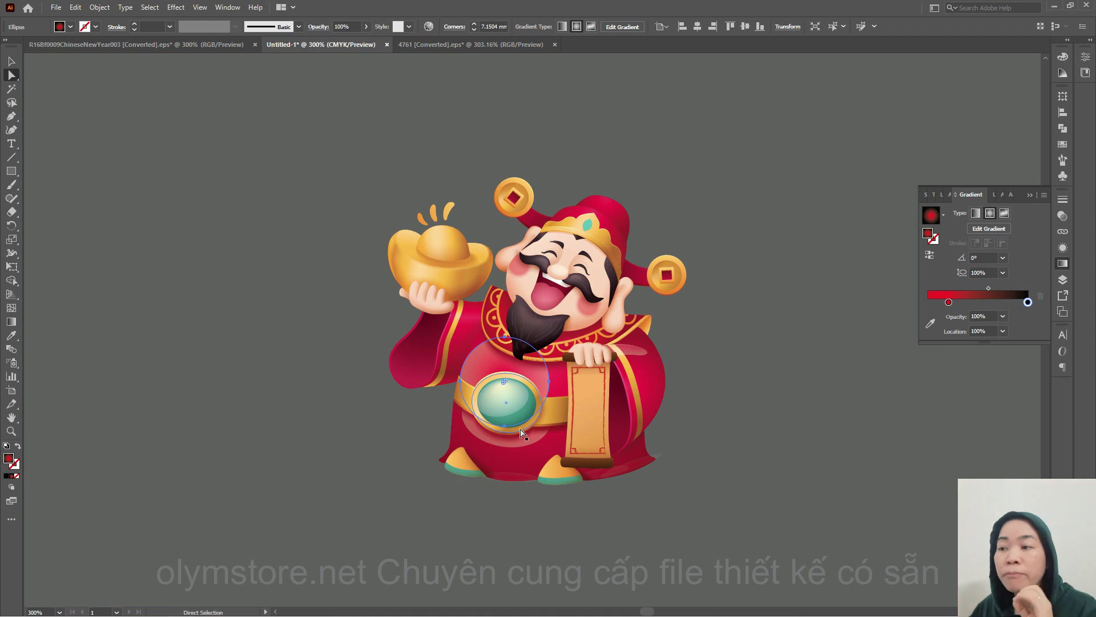
{"action": "double_click", "coordinate": [988, 316]}
{"action": "type", "text": "0"}
{"action": "key", "text": "Return"}
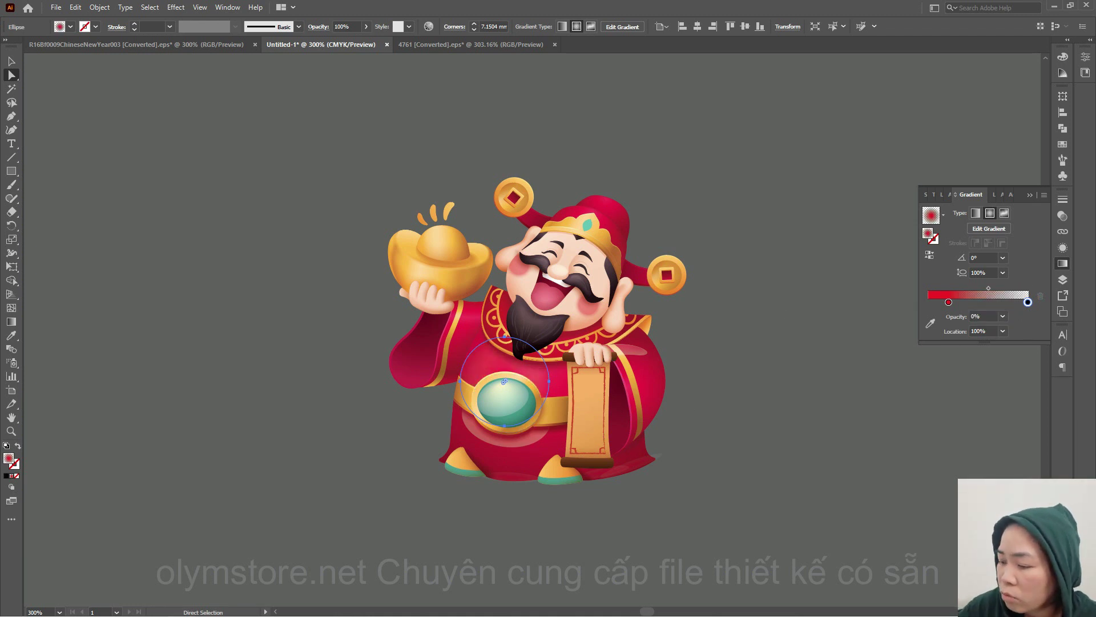
{"action": "left_click", "coordinate": [744, 399]}
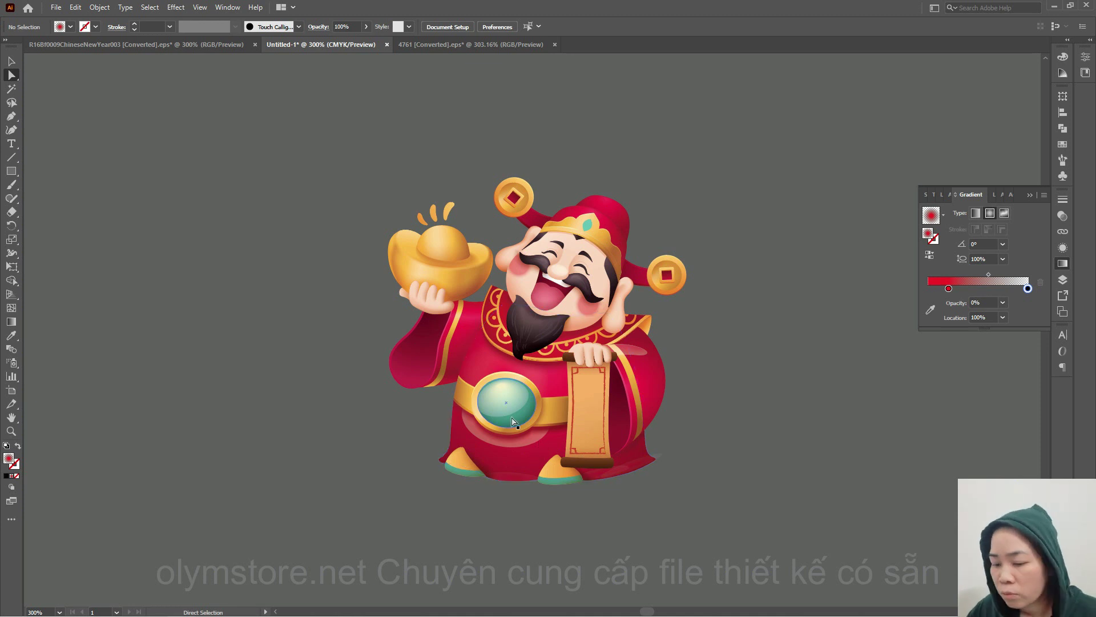
Zoom in and set the gem shadow ellipse's gradient end stop to 0% opacity
{"action": "scroll", "coordinate": [513, 423], "scroll_direction": "up", "scroll_amount": 1, "text": "alt"}
{"action": "scroll", "coordinate": [513, 423], "scroll_direction": "up", "scroll_amount": 1, "text": "alt"}
{"action": "scroll", "coordinate": [591, 359], "scroll_direction": "up", "scroll_amount": 1}
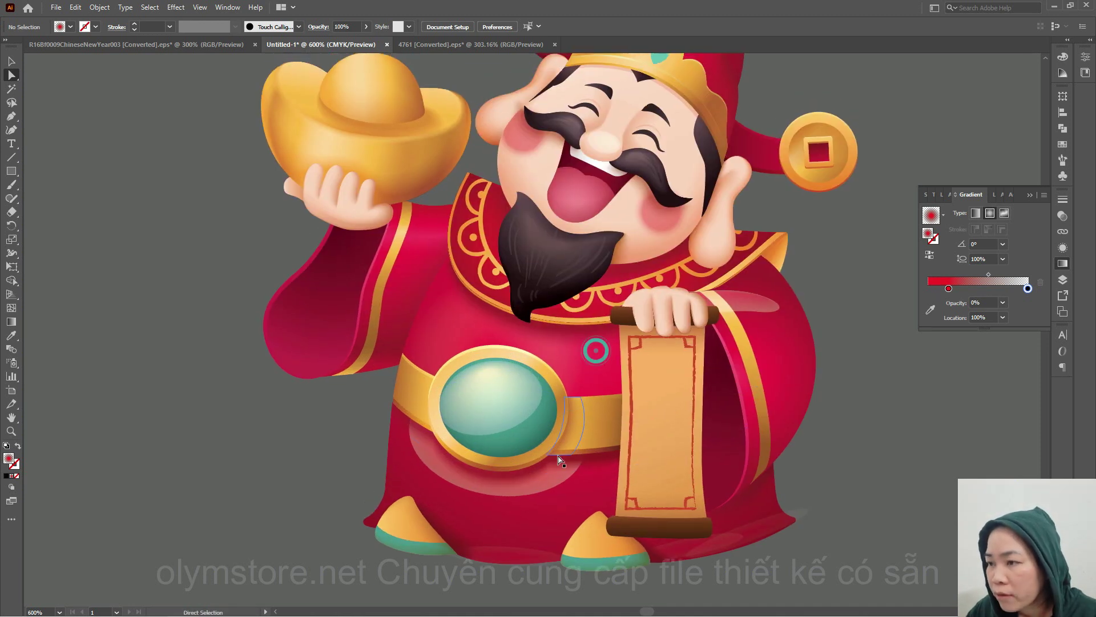
{"action": "left_click", "coordinate": [557, 477]}
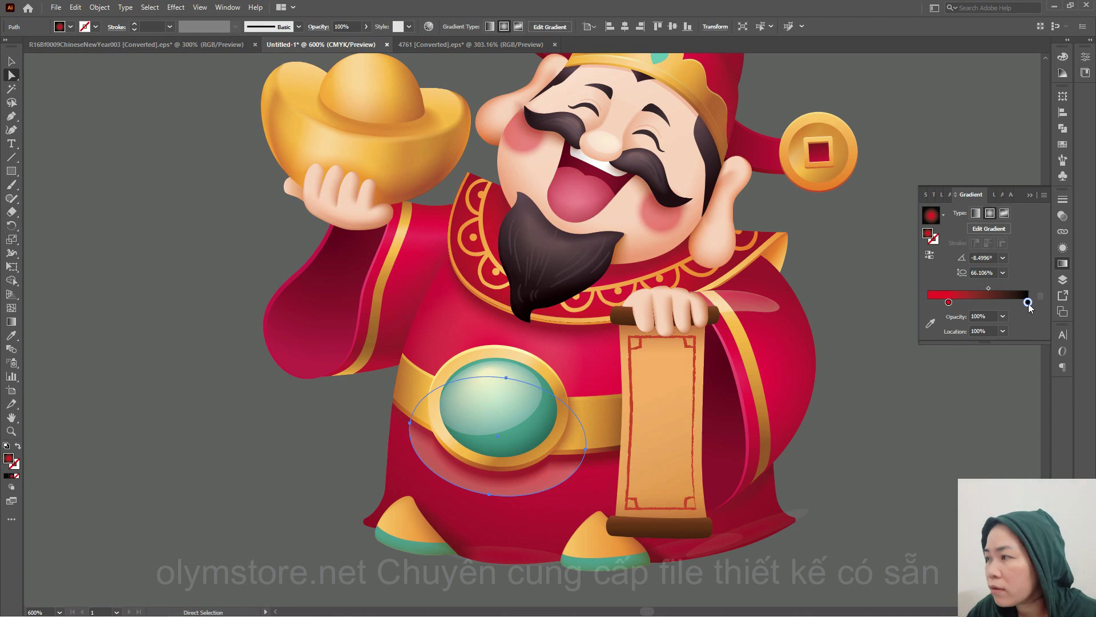
{"action": "left_click", "coordinate": [982, 316]}
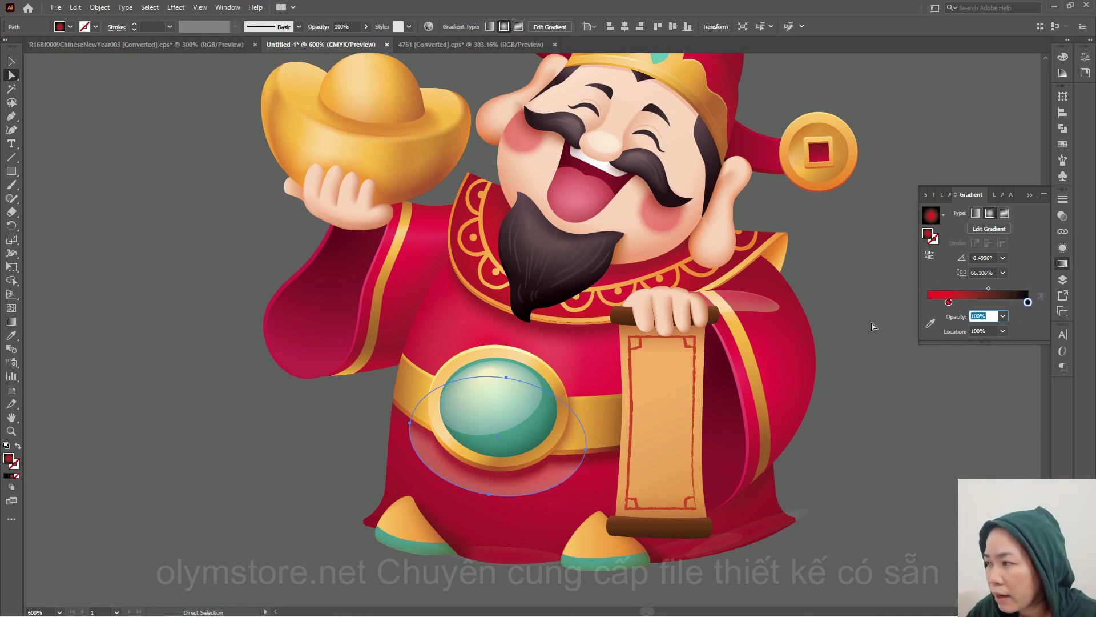
{"action": "type", "text": "0"}
{"action": "key", "text": "Return"}
{"action": "key", "text": "ctrl+shift+a"}
Compare with the original Chinese New Year artwork, then return to Untitled-1
{"action": "scroll", "coordinate": [514, 400], "scroll_direction": "up", "scroll_amount": 2}
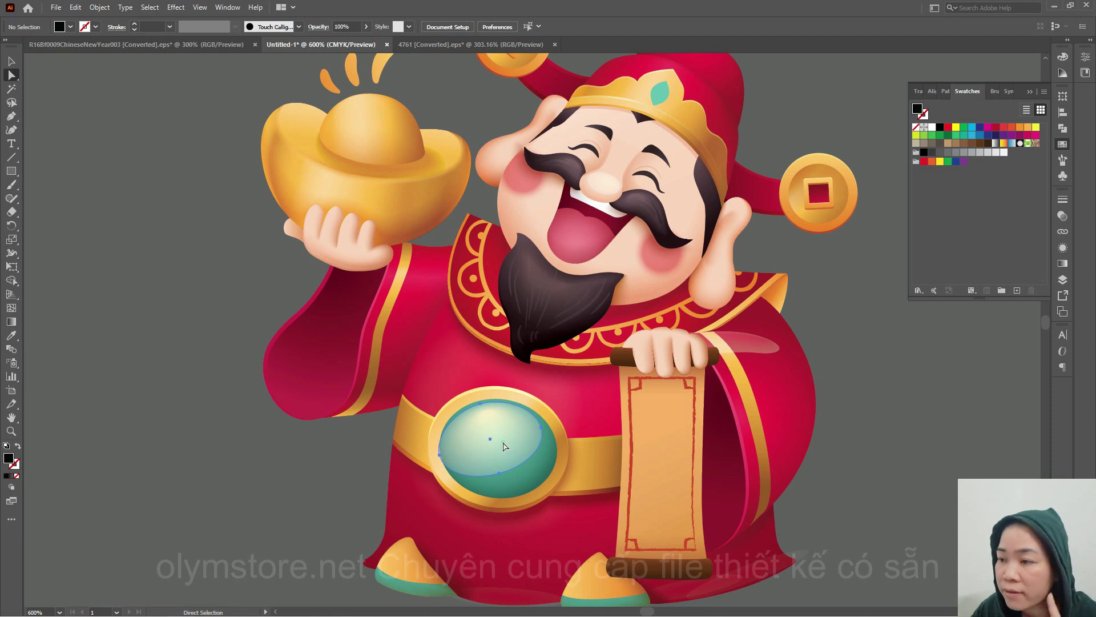
{"action": "left_click", "coordinate": [197, 45]}
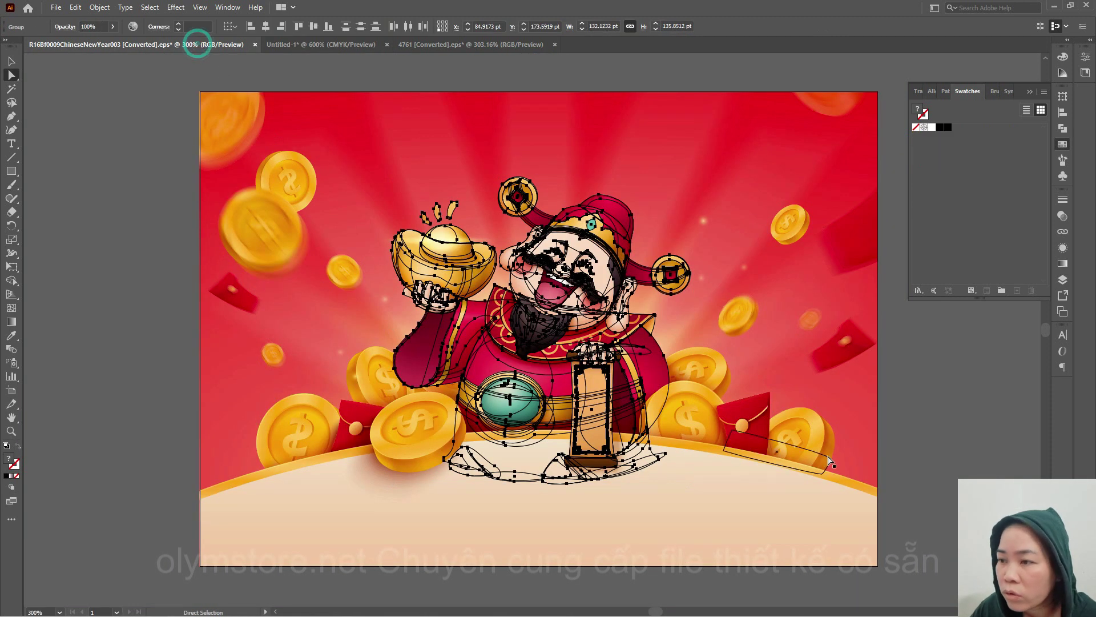
{"action": "left_click", "coordinate": [1001, 447]}
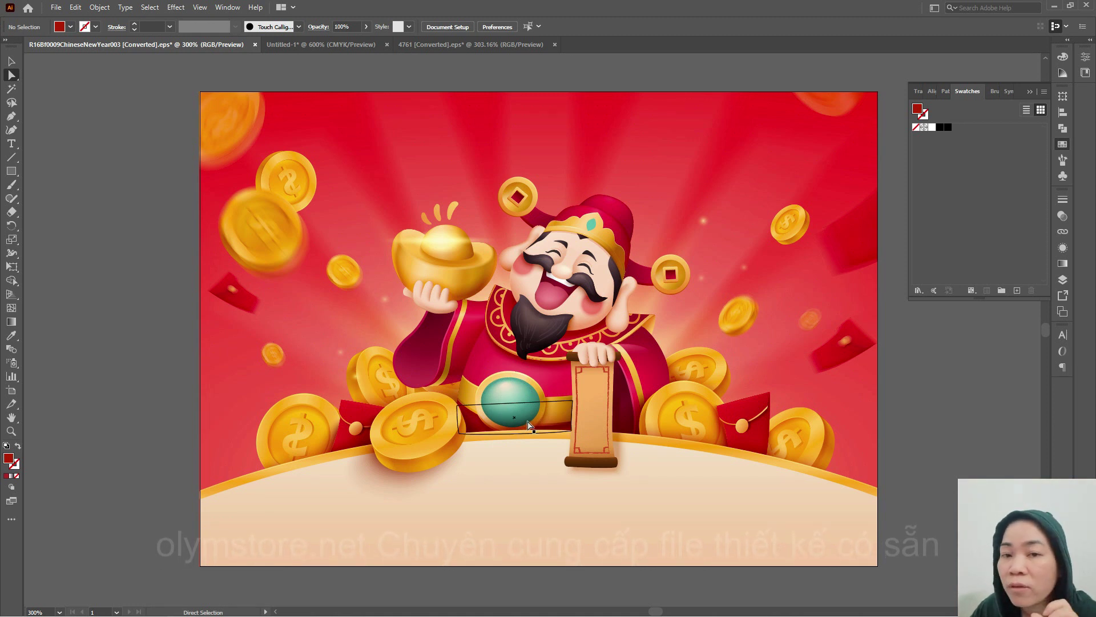
{"action": "left_click", "coordinate": [325, 44]}
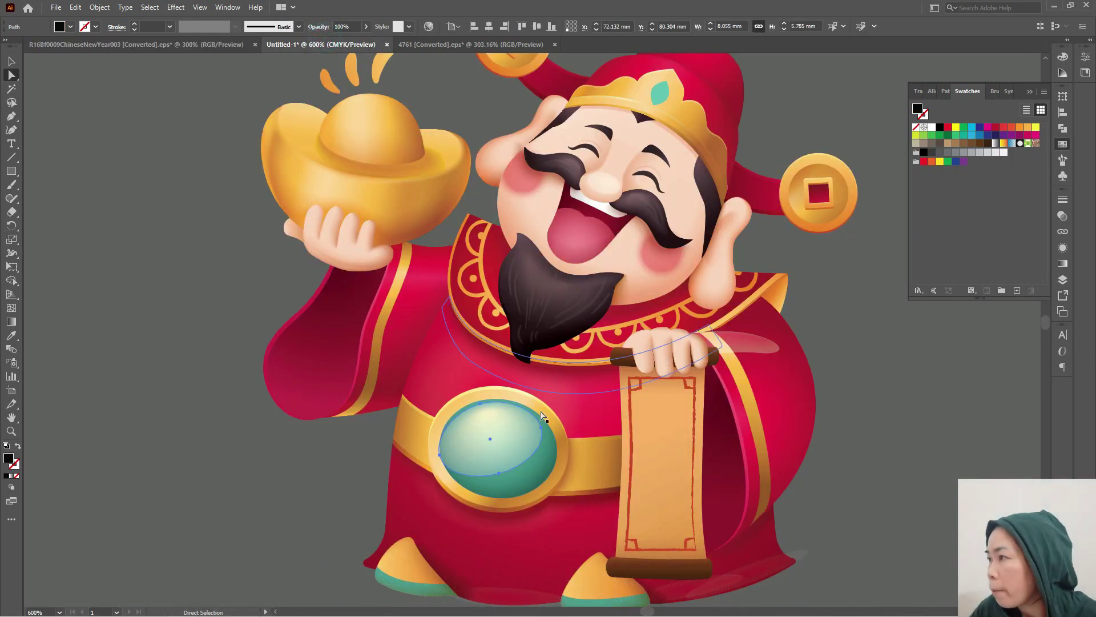
Set the teal gem's white highlight overlay path to 0% opacity
{"action": "left_click", "coordinate": [828, 405]}
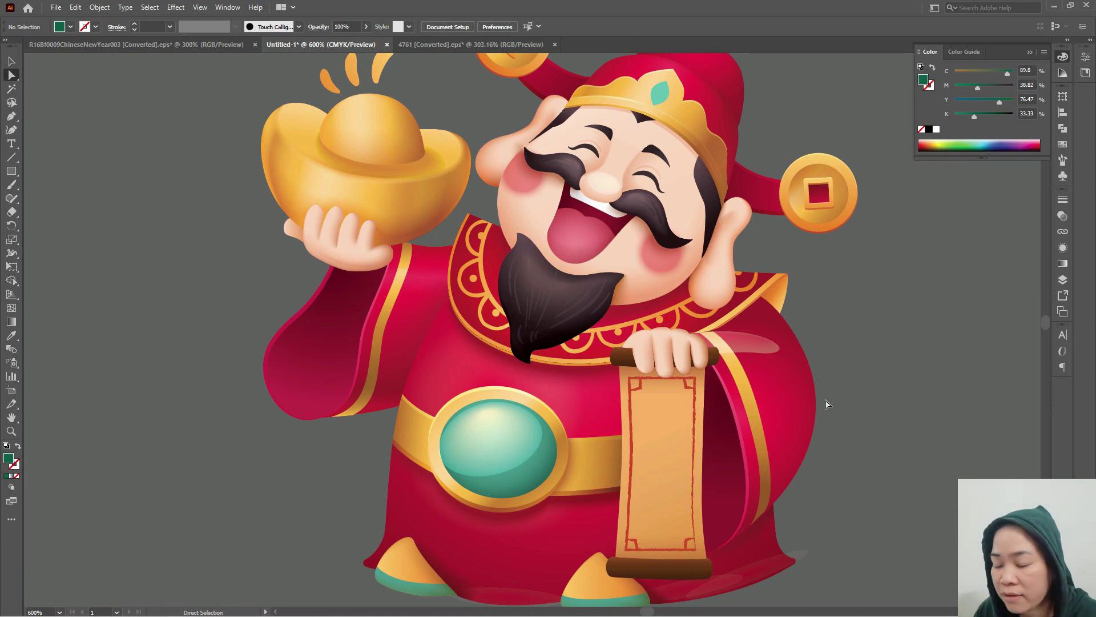
{"action": "left_click", "coordinate": [527, 446]}
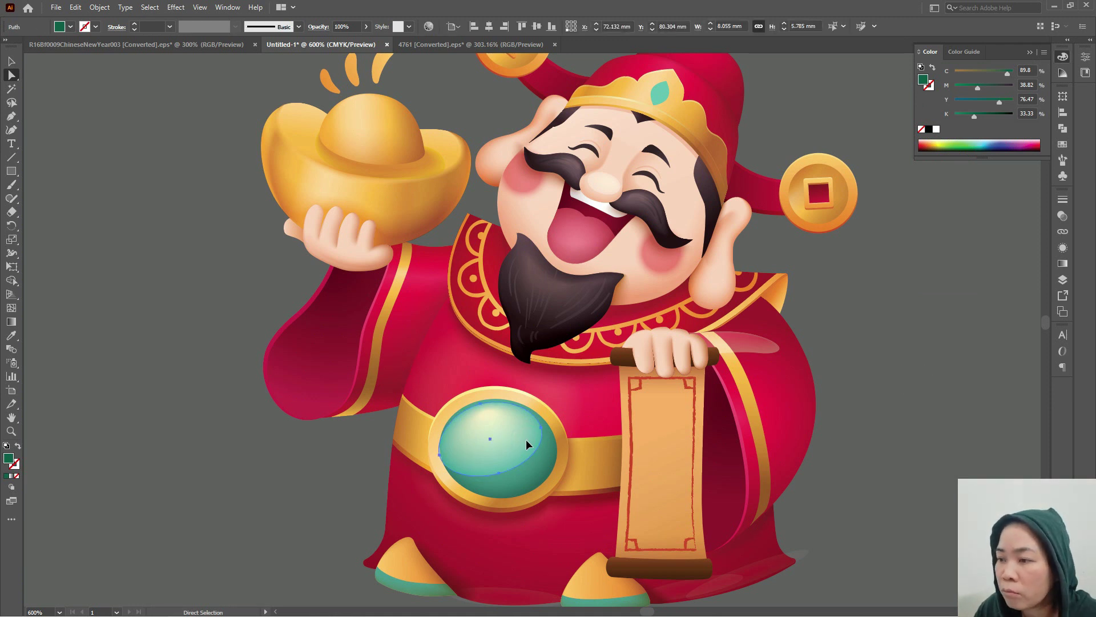
{"action": "left_click", "coordinate": [357, 26]}
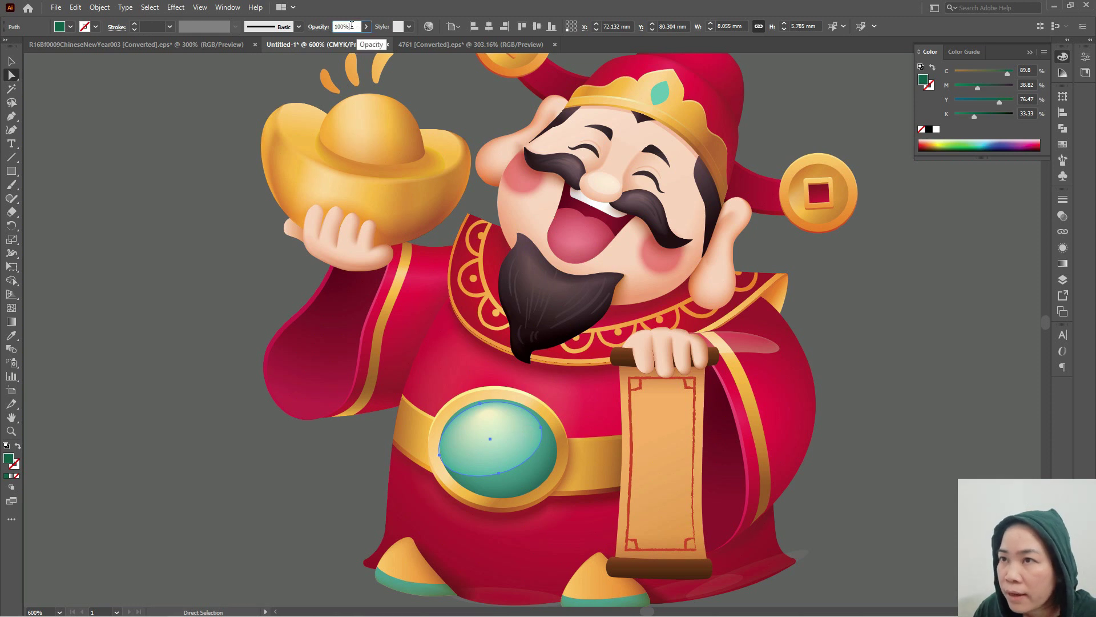
{"action": "type", "text": "0"}
{"action": "key", "text": "Return"}
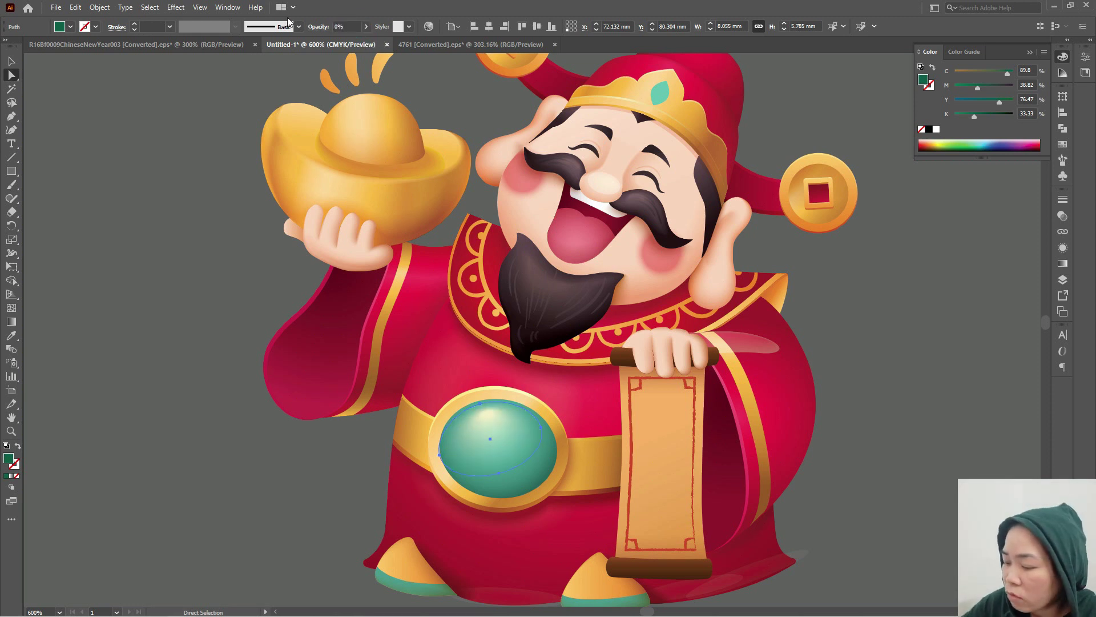
{"action": "left_click", "coordinate": [910, 384]}
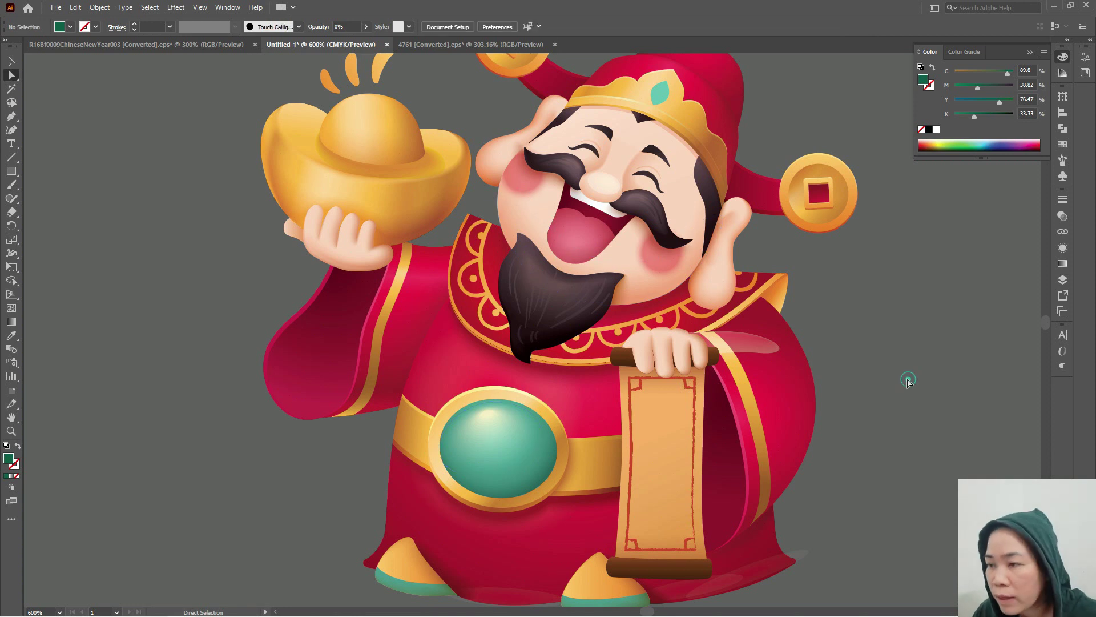
Set the sleeve highlight path beside the scroll to 0% opacity and zoom out
{"action": "left_click", "coordinate": [489, 418]}
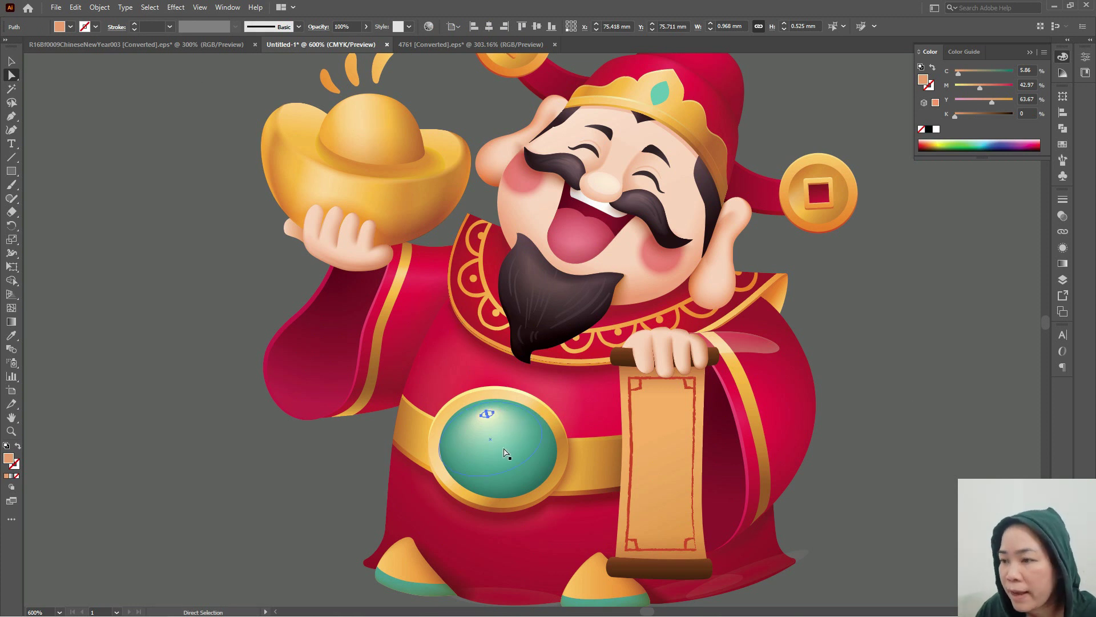
{"action": "left_click", "coordinate": [545, 506]}
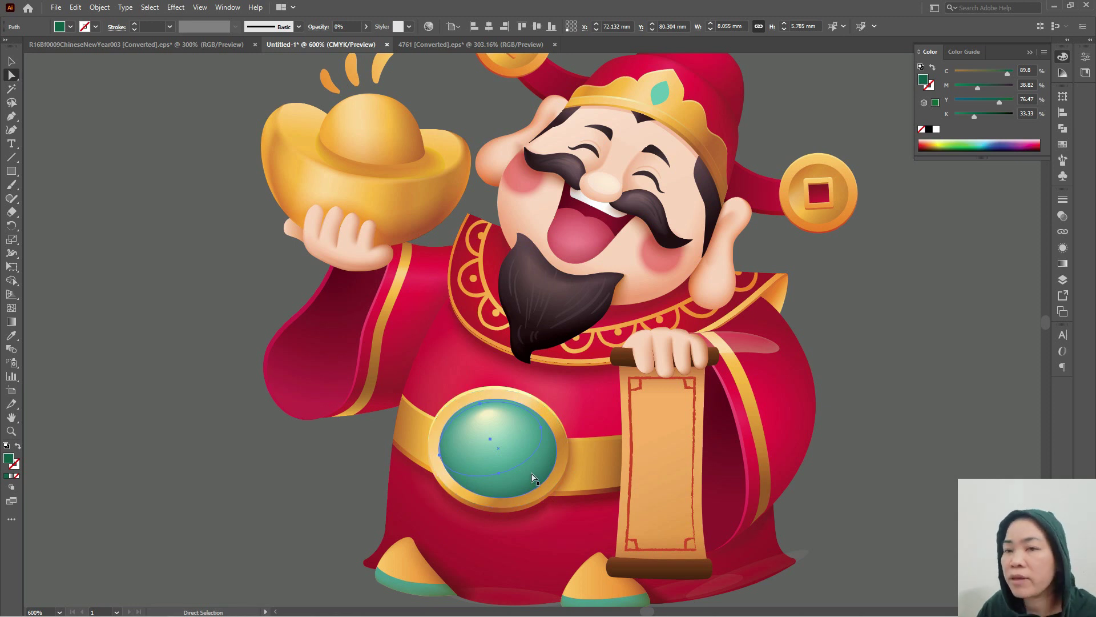
{"action": "left_click", "coordinate": [857, 428]}
{"action": "scroll", "coordinate": [856, 429], "scroll_direction": "up", "scroll_amount": 1}
{"action": "left_click", "coordinate": [759, 379]}
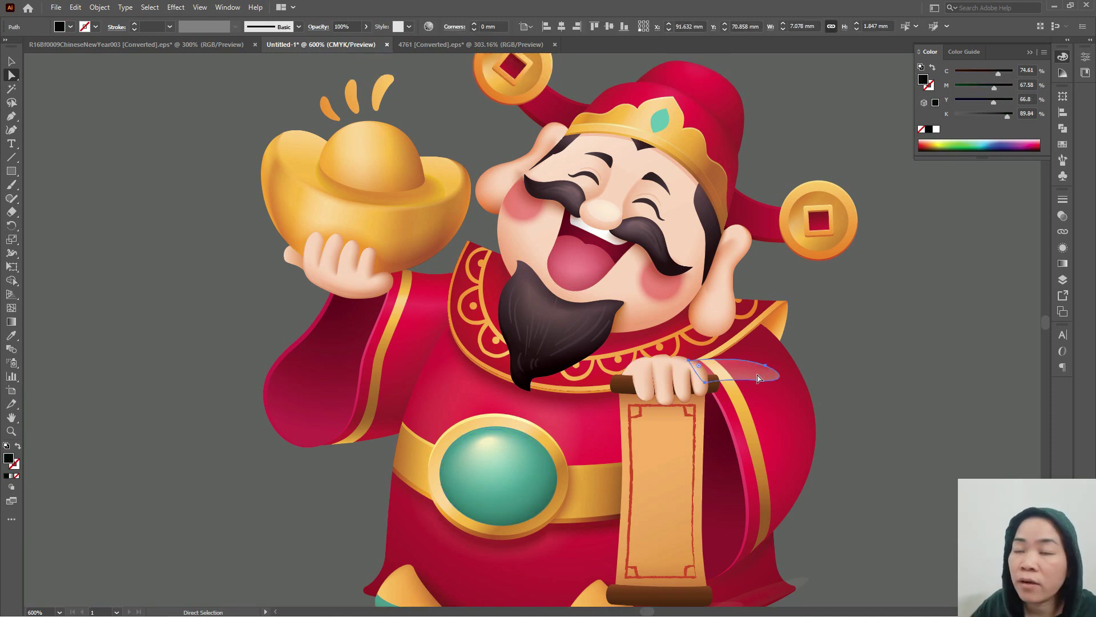
{"action": "type", "text": "0"}
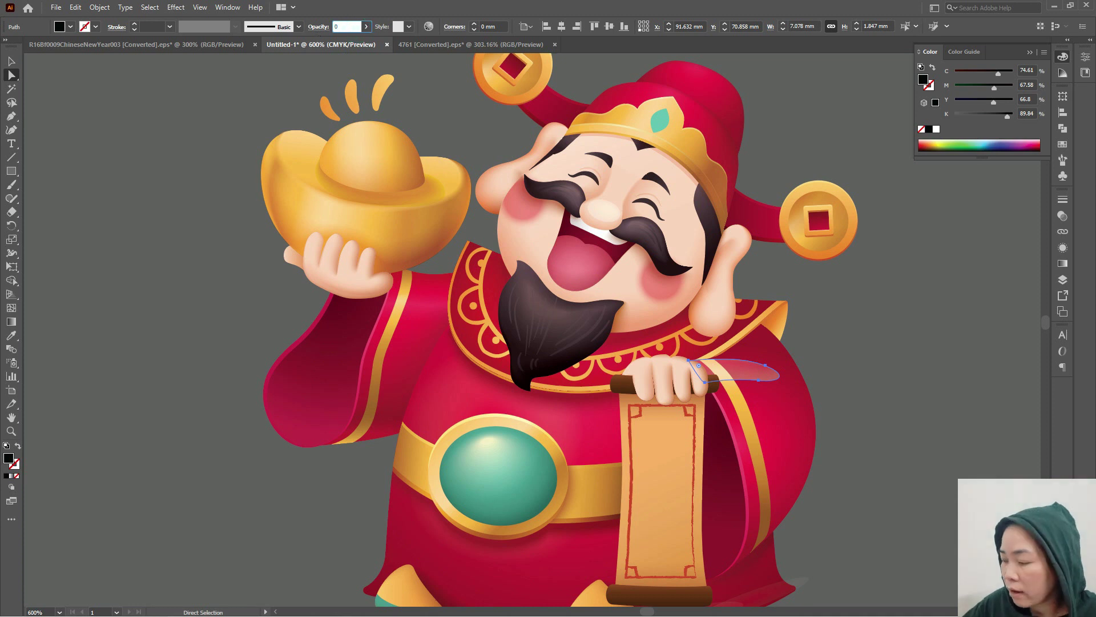
{"action": "key", "text": "Return"}
{"action": "key", "text": "ctrl+shift+a"}
{"action": "key", "text": "ctrl+minus"}
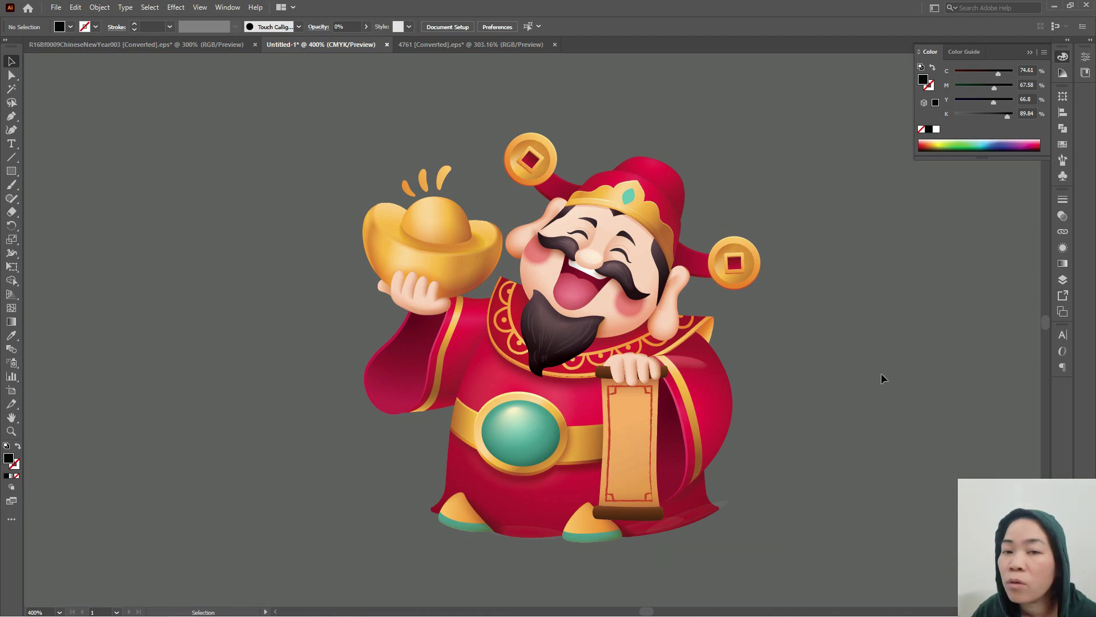
Compare with the full Chinese New Year scene, then select the whole God of Wealth group
{"action": "left_click", "coordinate": [217, 47]}
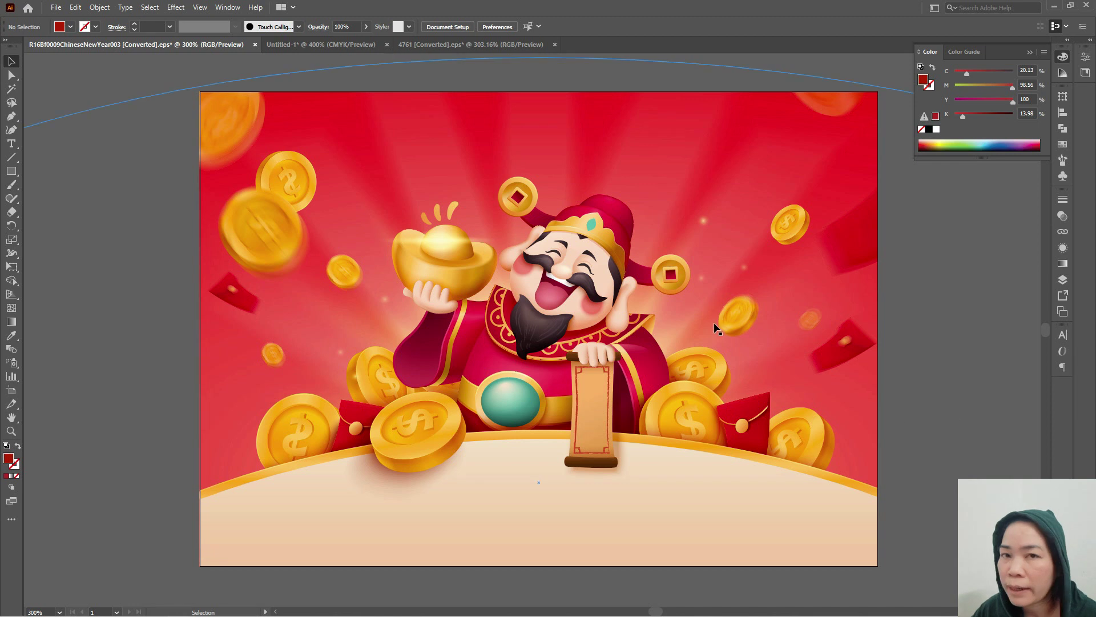
{"action": "left_click", "coordinate": [318, 44]}
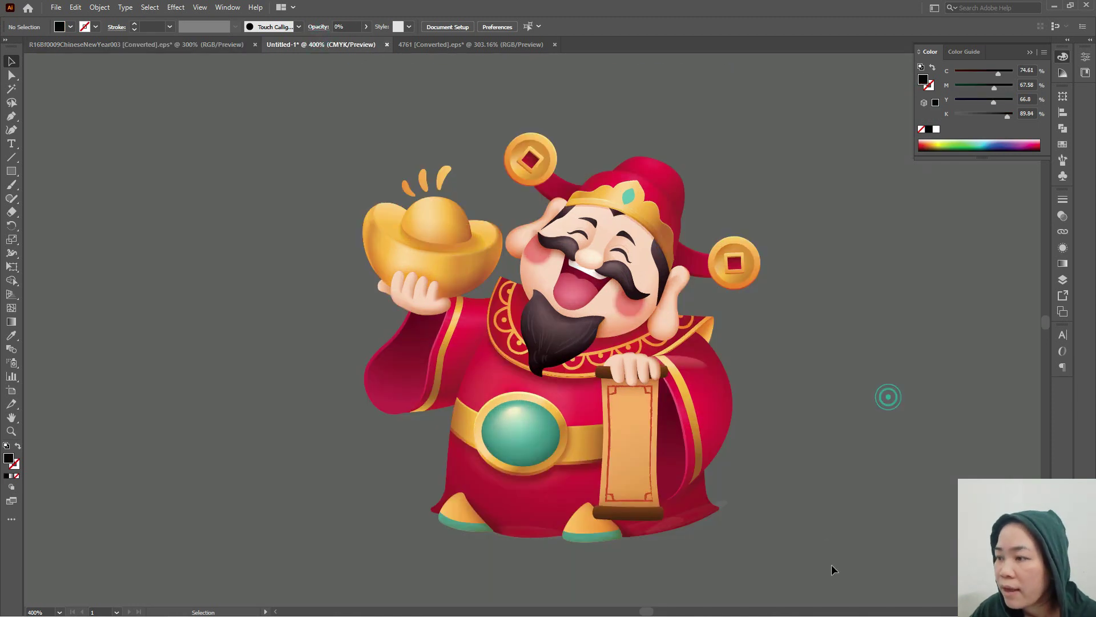
{"action": "left_click", "coordinate": [474, 228]}
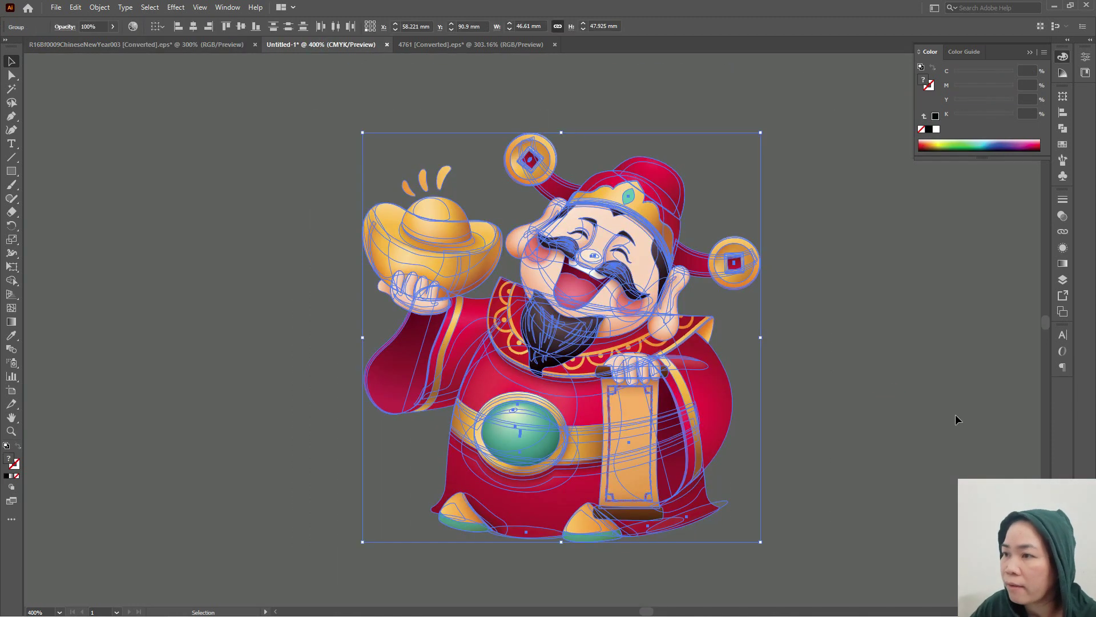
In Recolor Artwork, shift the dark-red wheel handle slightly and nudge brightness up
{"action": "left_click", "coordinate": [133, 26]}
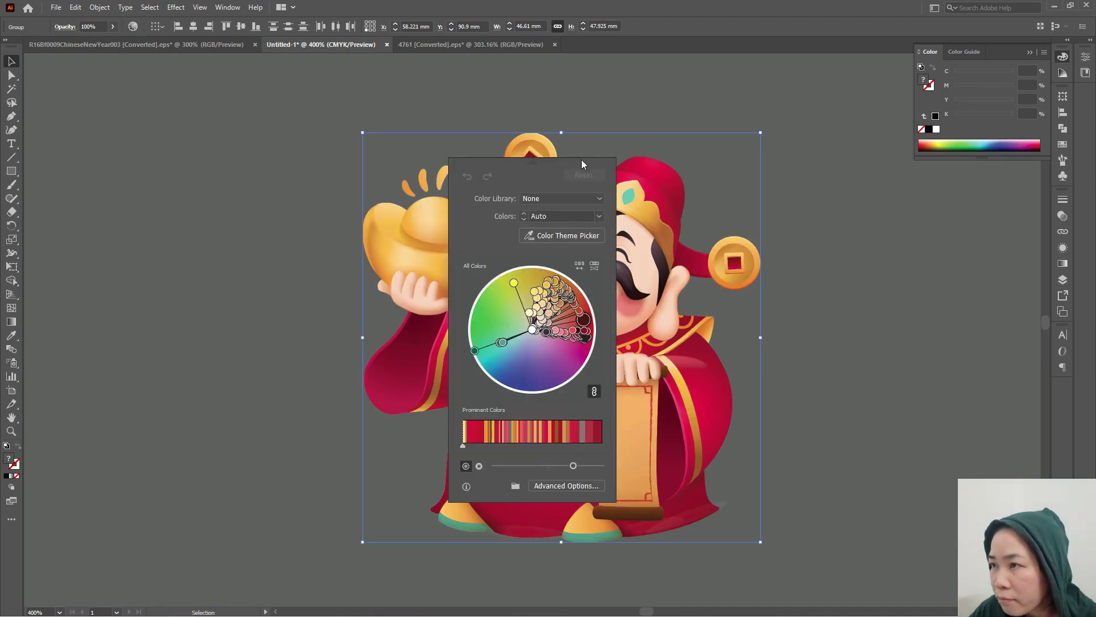
{"action": "left_click_drag", "start_coordinate": [581, 159], "coordinate": [908, 179]}
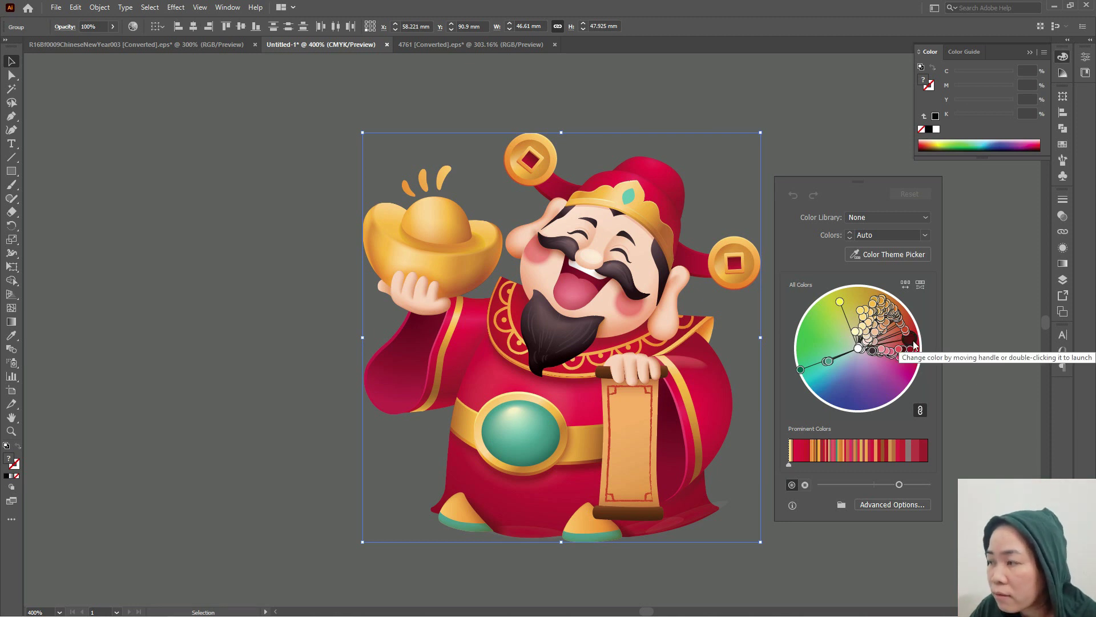
{"action": "left_click_drag", "start_coordinate": [914, 346], "coordinate": [922, 339]}
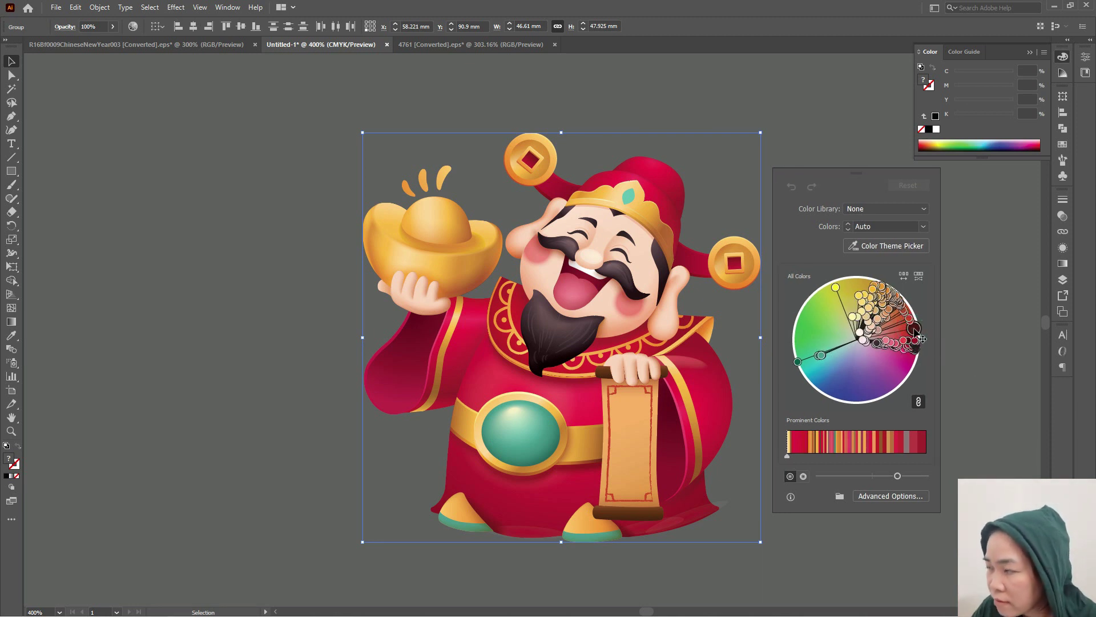
{"action": "left_click_drag", "start_coordinate": [922, 339], "coordinate": [914, 329]}
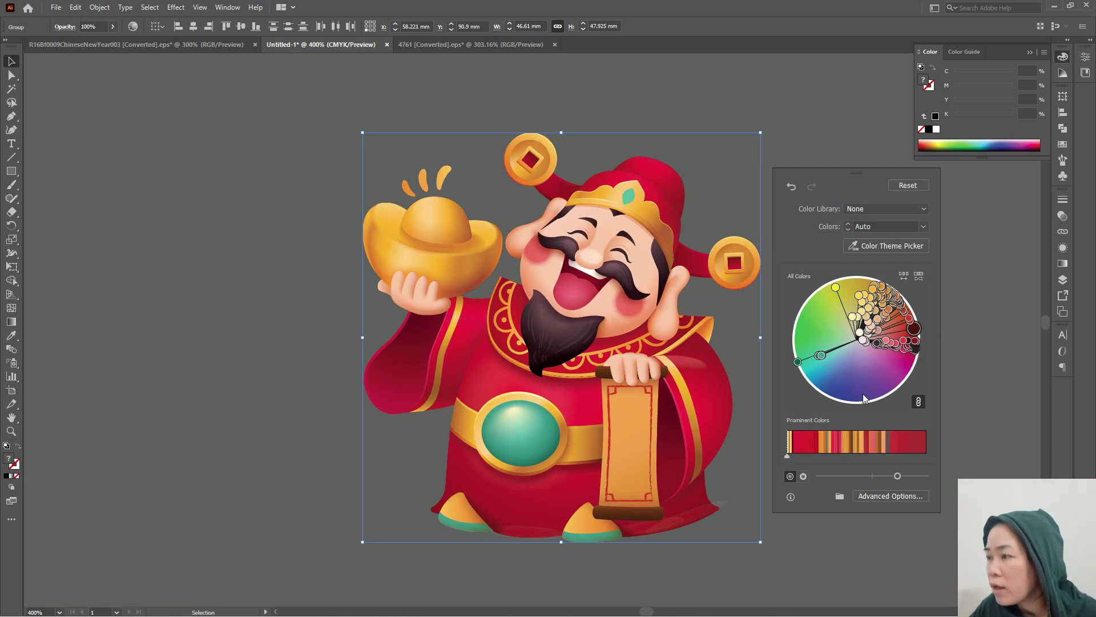
{"action": "left_click", "coordinate": [899, 476]}
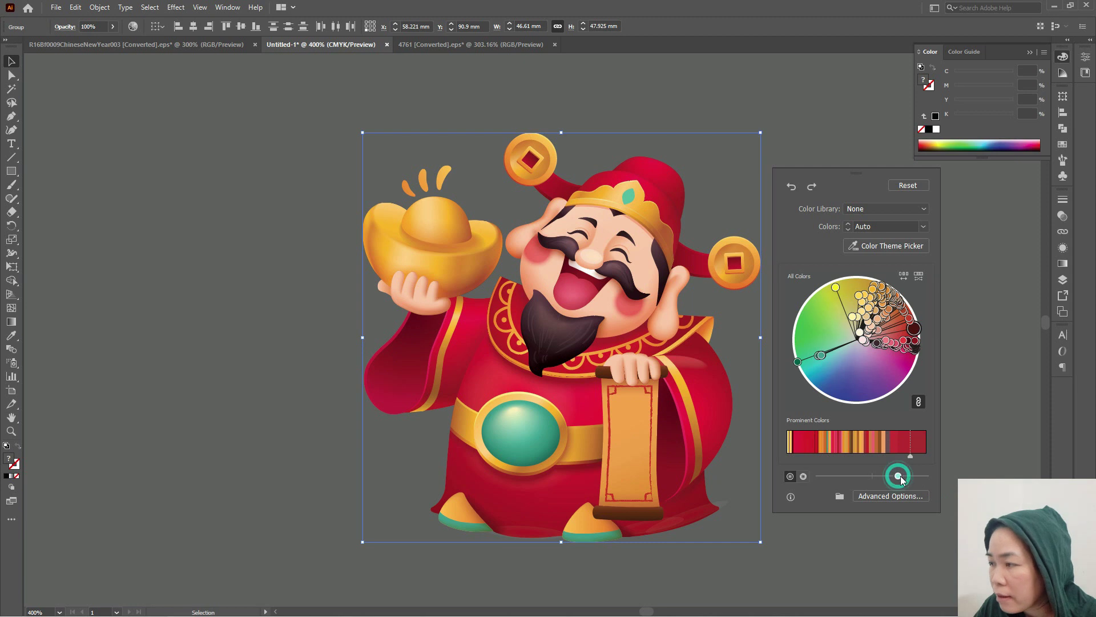
{"action": "left_click_drag", "start_coordinate": [901, 475], "coordinate": [903, 476]}
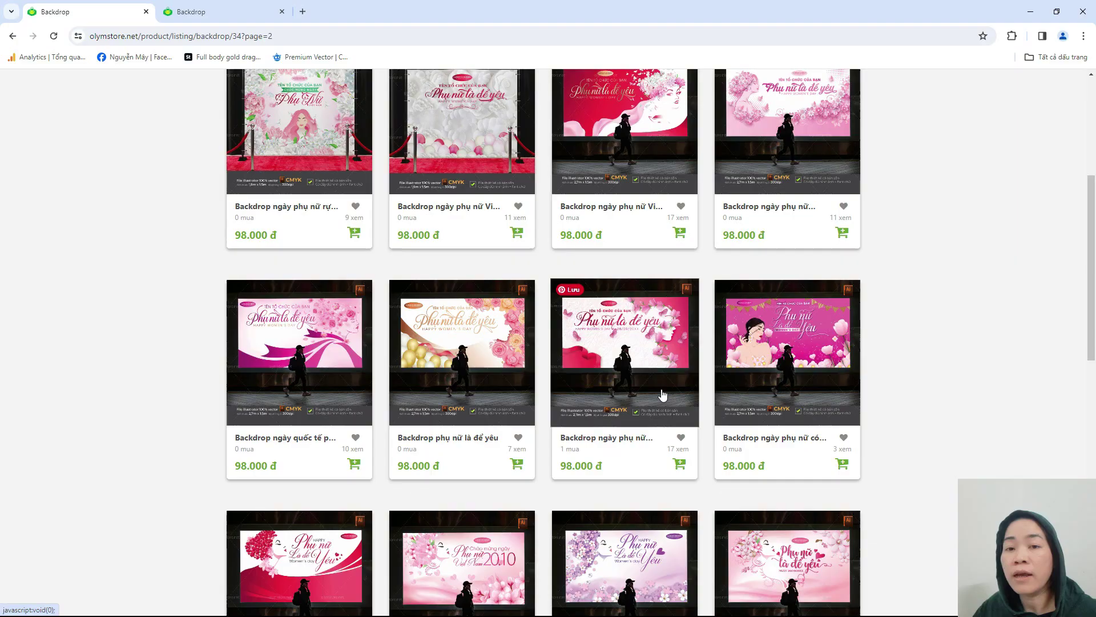
Open the art-style Women's Day backdrop details on the olymstore.net listing
{"action": "left_click", "coordinate": [661, 392]}
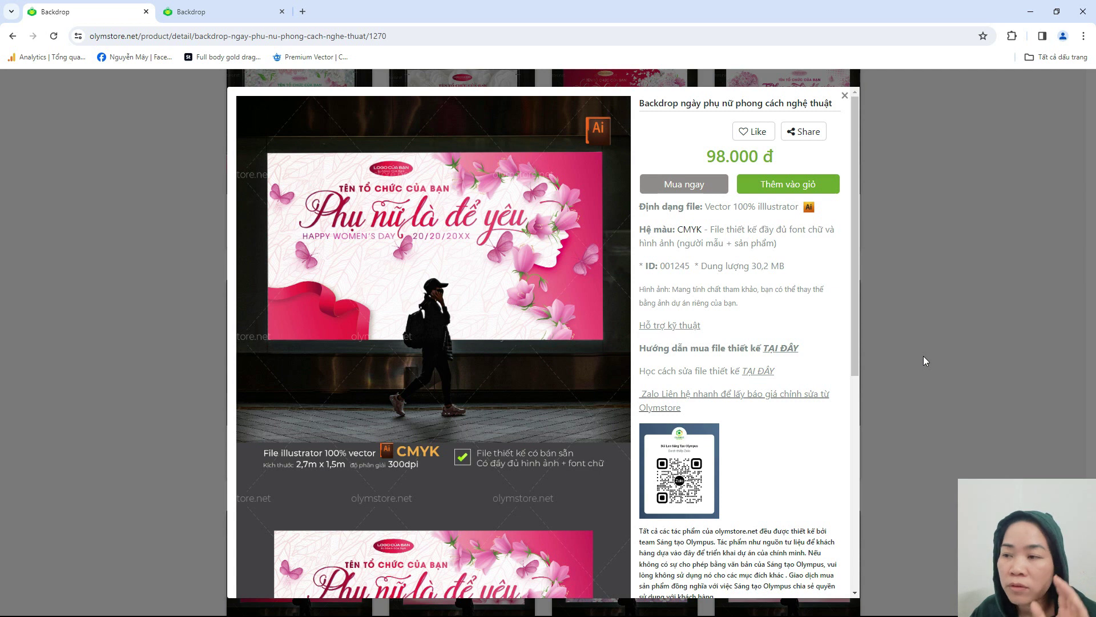
Scroll through the Women's Day backdrop details and close the popup
{"action": "scroll", "coordinate": [774, 375], "scroll_direction": "down", "scroll_amount": 5}
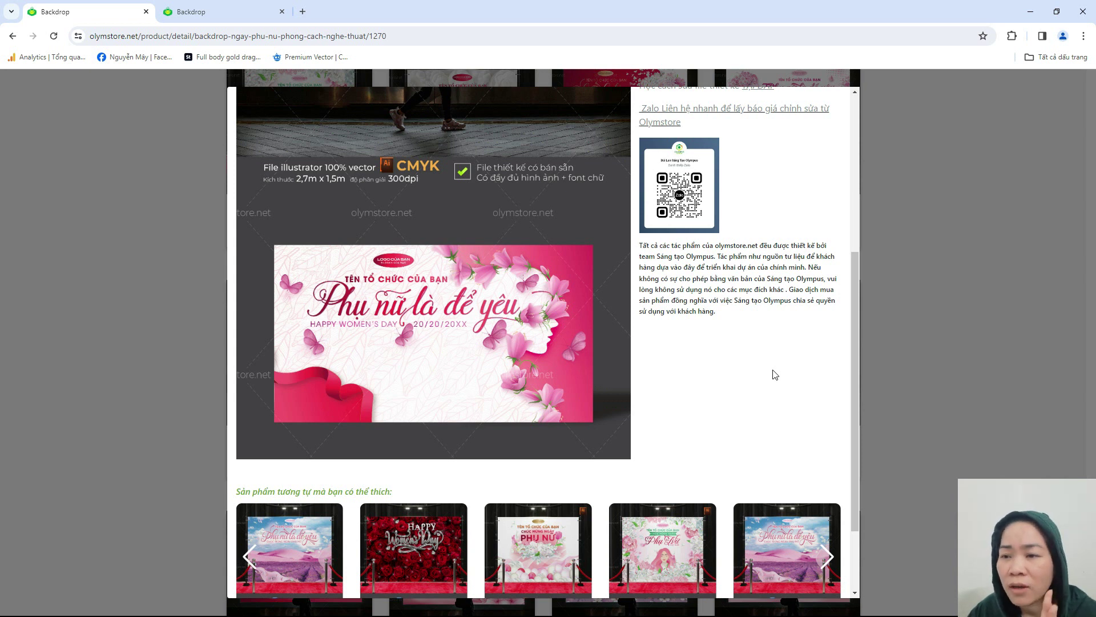
{"action": "scroll", "coordinate": [780, 378], "scroll_direction": "up", "scroll_amount": 5}
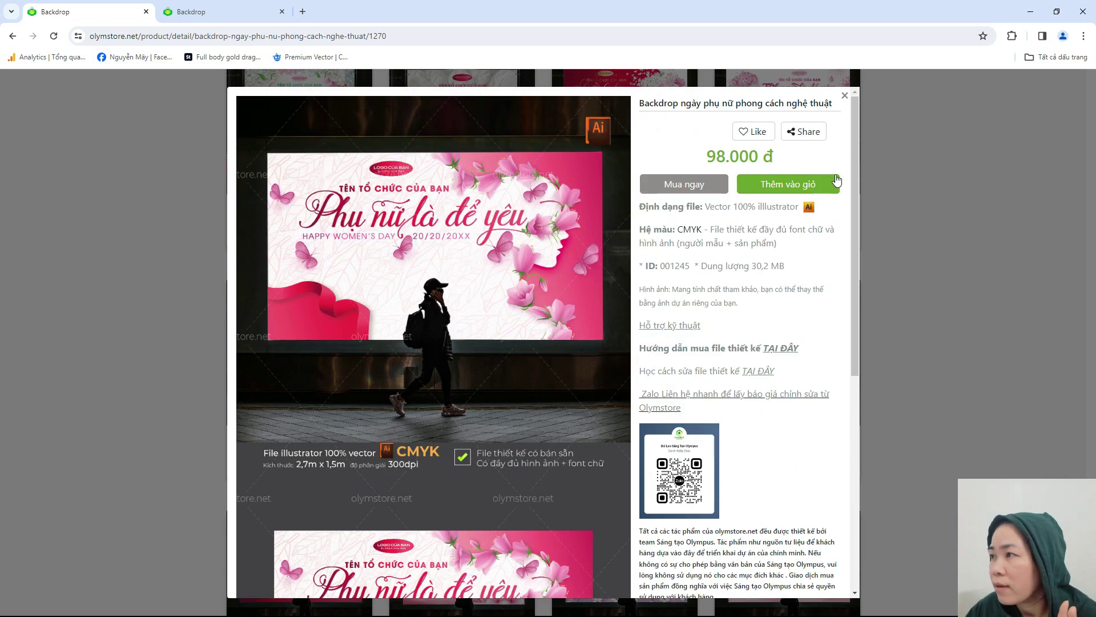
{"action": "left_click", "coordinate": [845, 96]}
Browse the Backdrop trung thu vui nhộn product details, then close them
{"action": "scroll", "coordinate": [925, 371], "scroll_direction": "down", "scroll_amount": 1}
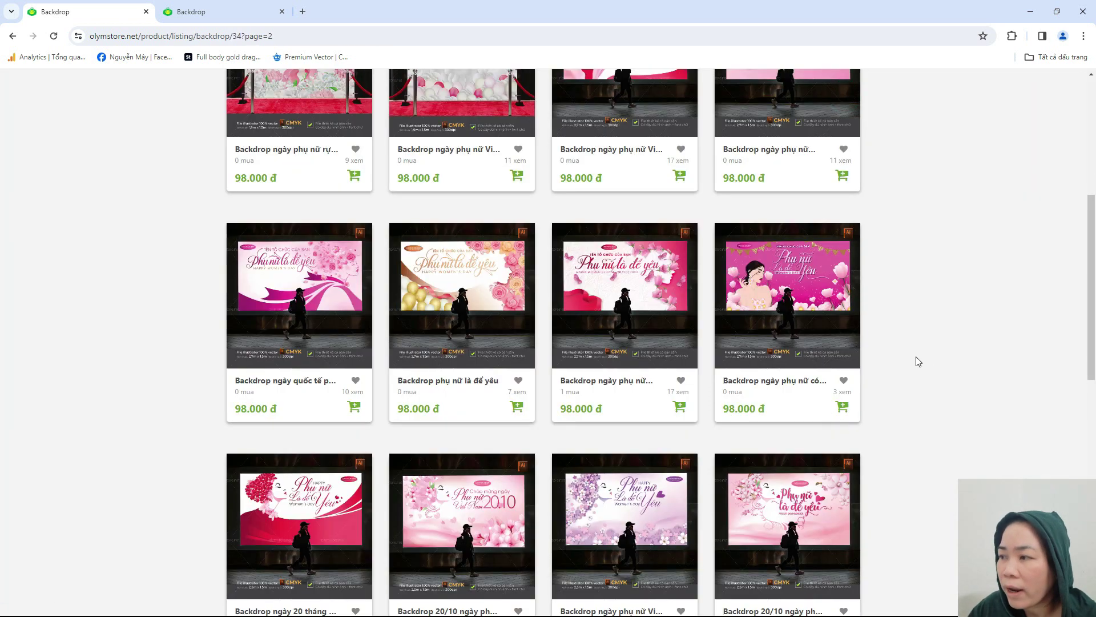
{"action": "left_click", "coordinate": [835, 316]}
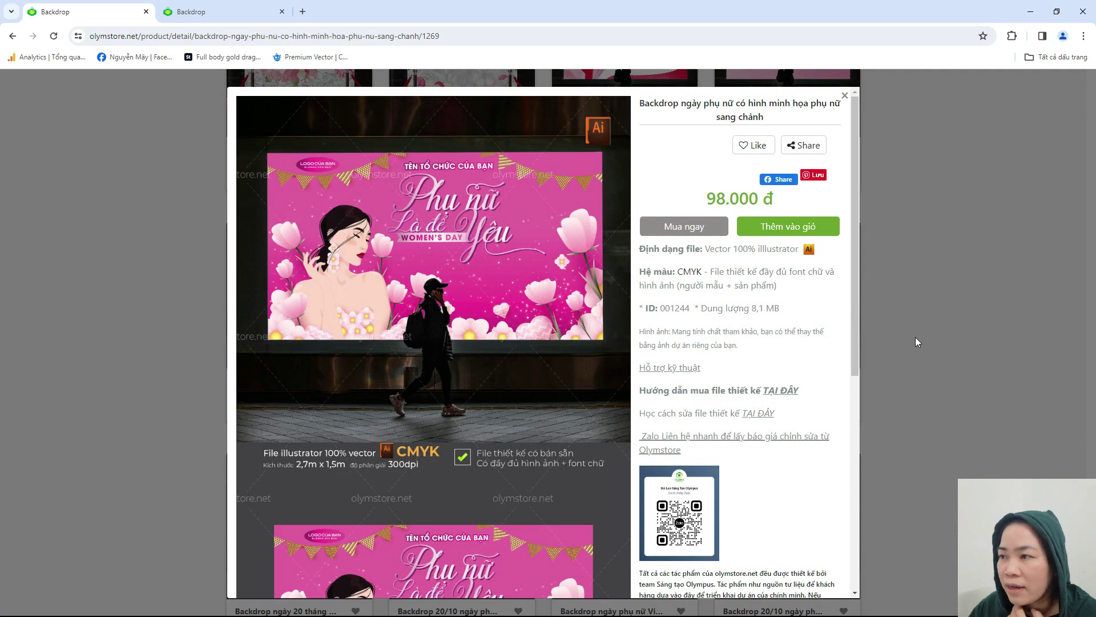
{"action": "scroll", "coordinate": [909, 340], "scroll_direction": "down", "scroll_amount": 1}
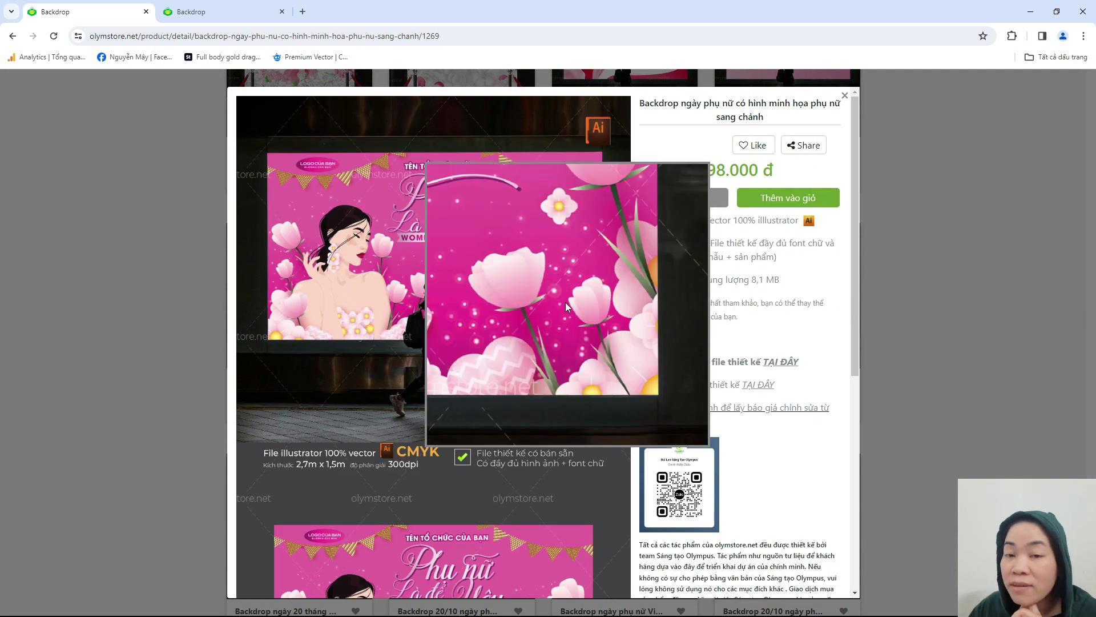
{"action": "scroll", "coordinate": [575, 317], "scroll_direction": "down", "scroll_amount": 5}
{"action": "scroll", "coordinate": [531, 477], "scroll_direction": "down", "scroll_amount": 3}
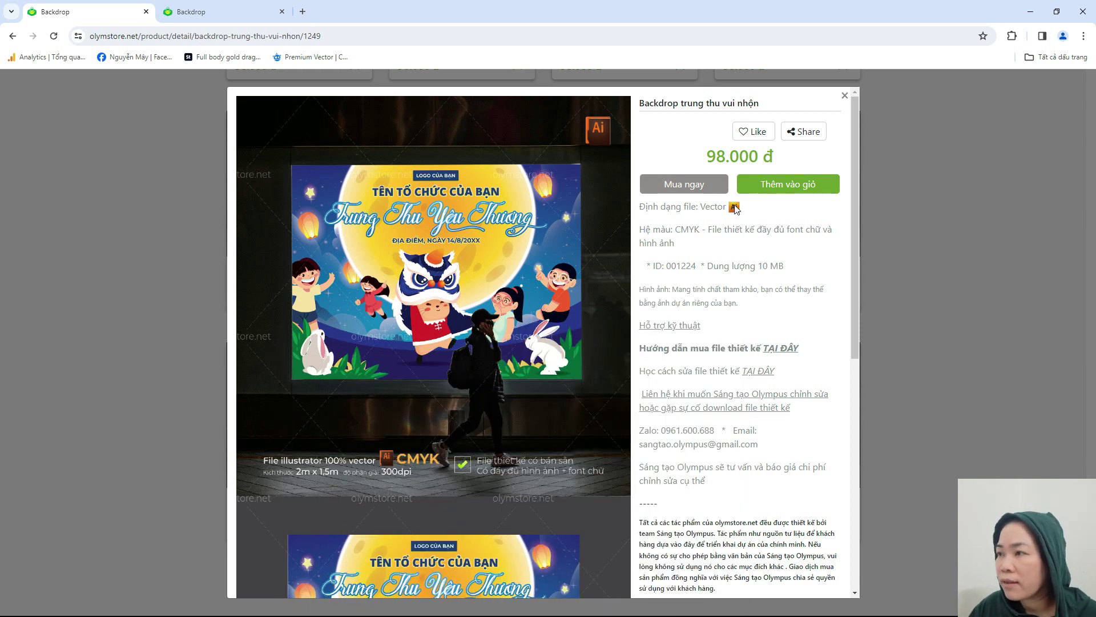
{"action": "left_click", "coordinate": [845, 95]}
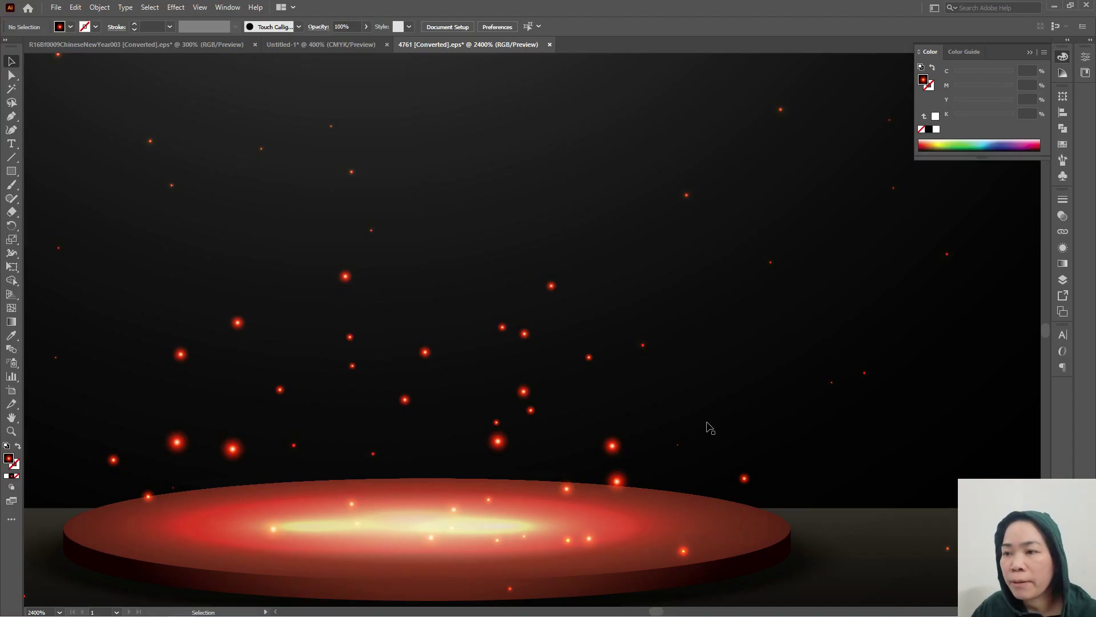
Convert the 4761 podium document to CMYK Color via File > Document Color Mode
{"action": "left_click", "coordinate": [687, 335]}
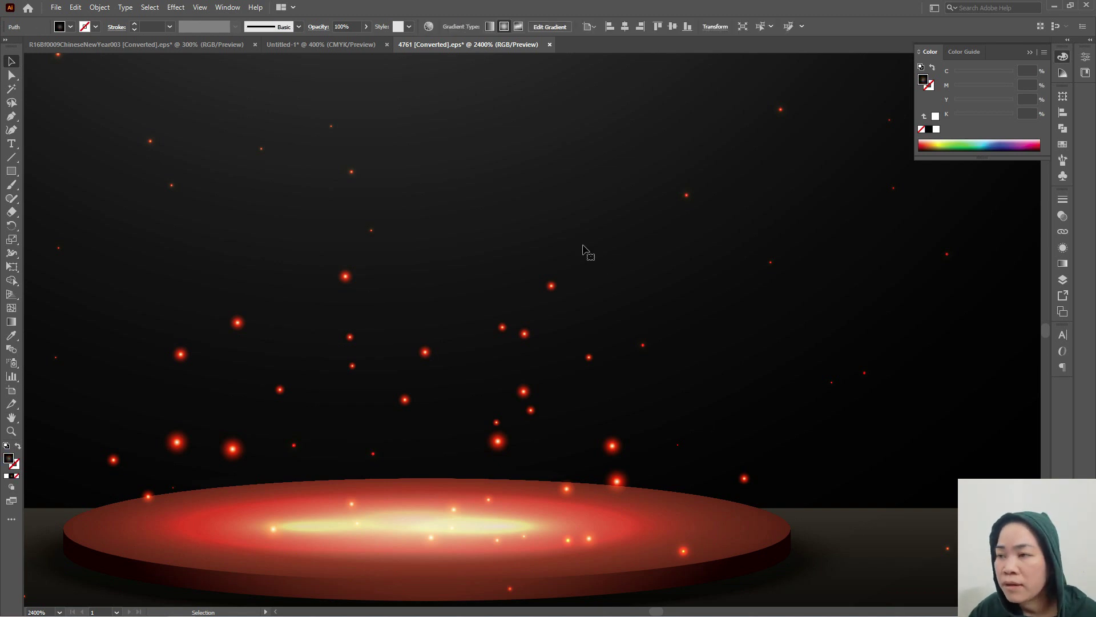
{"action": "left_click", "coordinate": [56, 8]}
{"action": "mouse_move", "coordinate": [128, 263]}
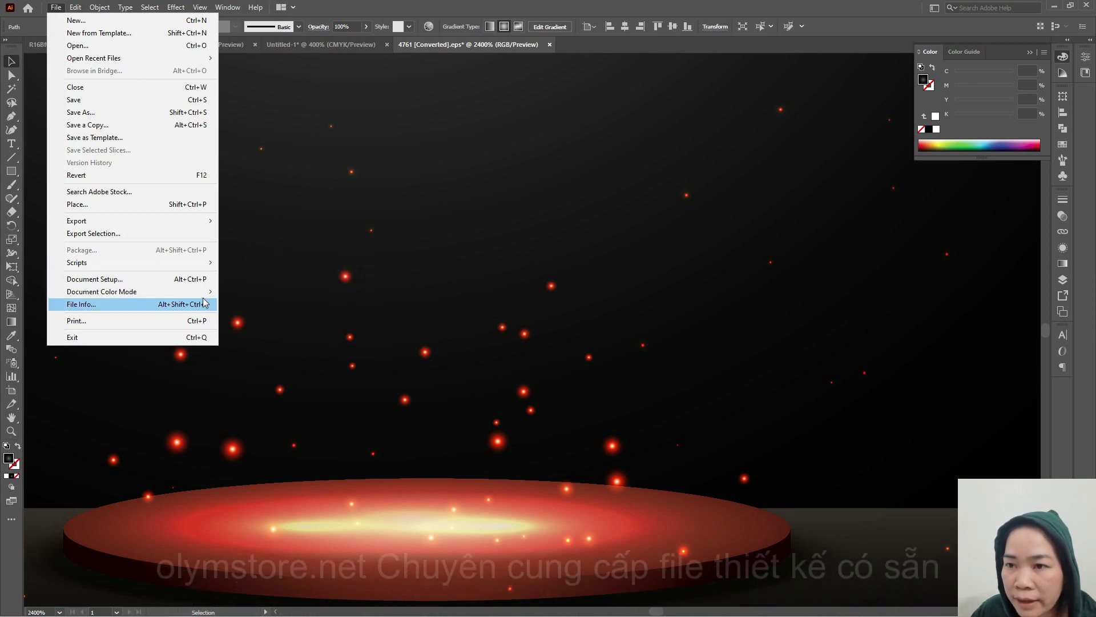
{"action": "left_click", "coordinate": [254, 292]}
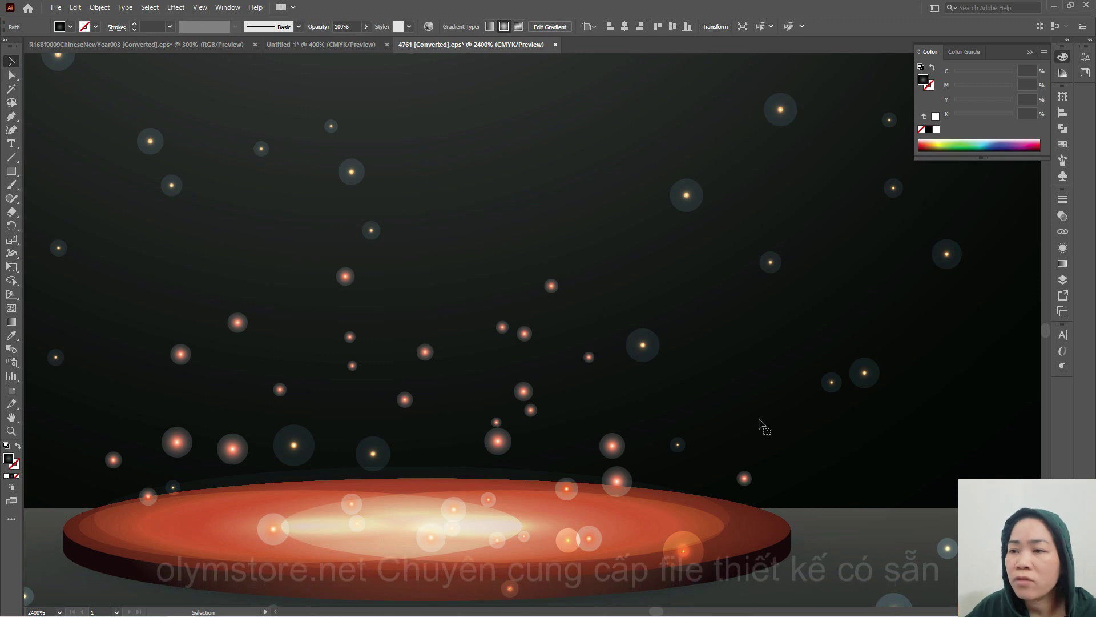
Select all the golden bokeh particles that share the same fill
{"action": "key", "text": "a"}
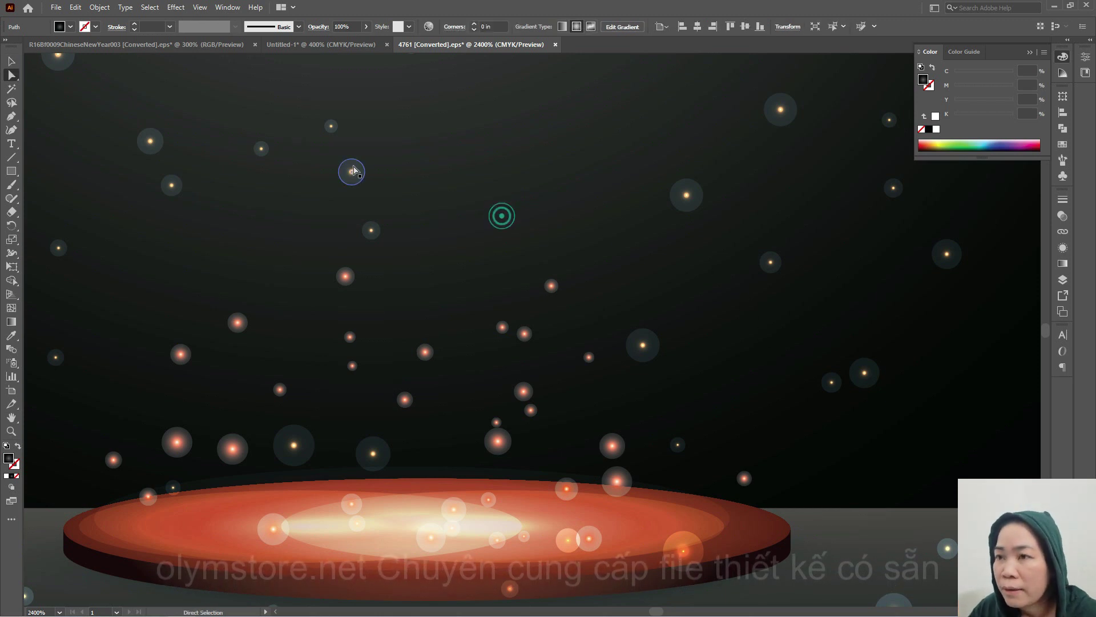
{"action": "left_click", "coordinate": [360, 177]}
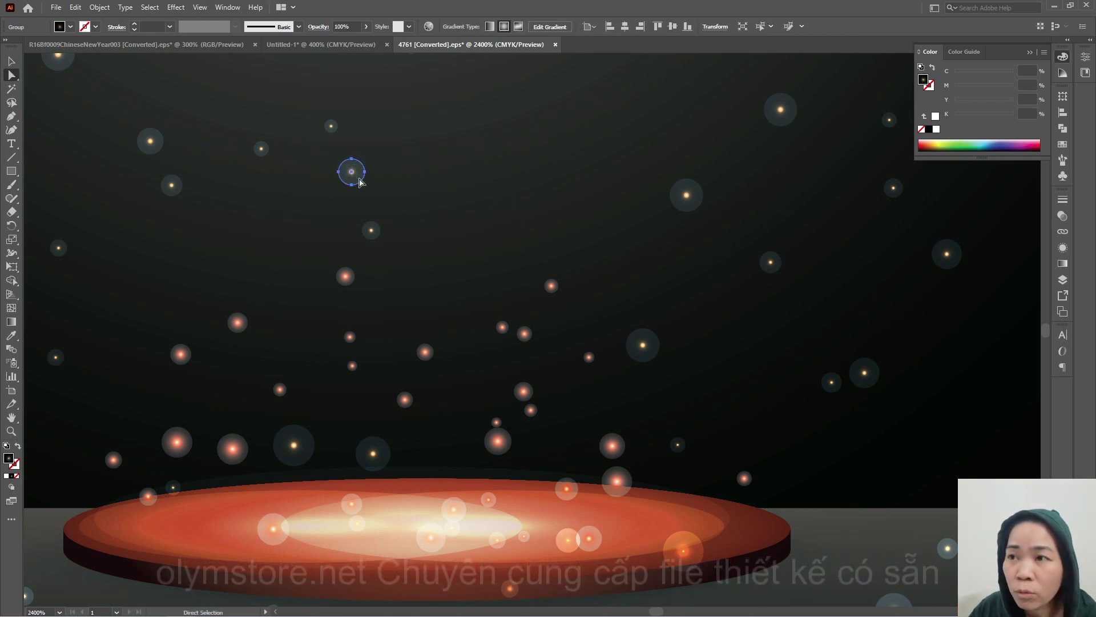
{"action": "left_click", "coordinate": [151, 9]}
{"action": "mouse_move", "coordinate": [214, 117]}
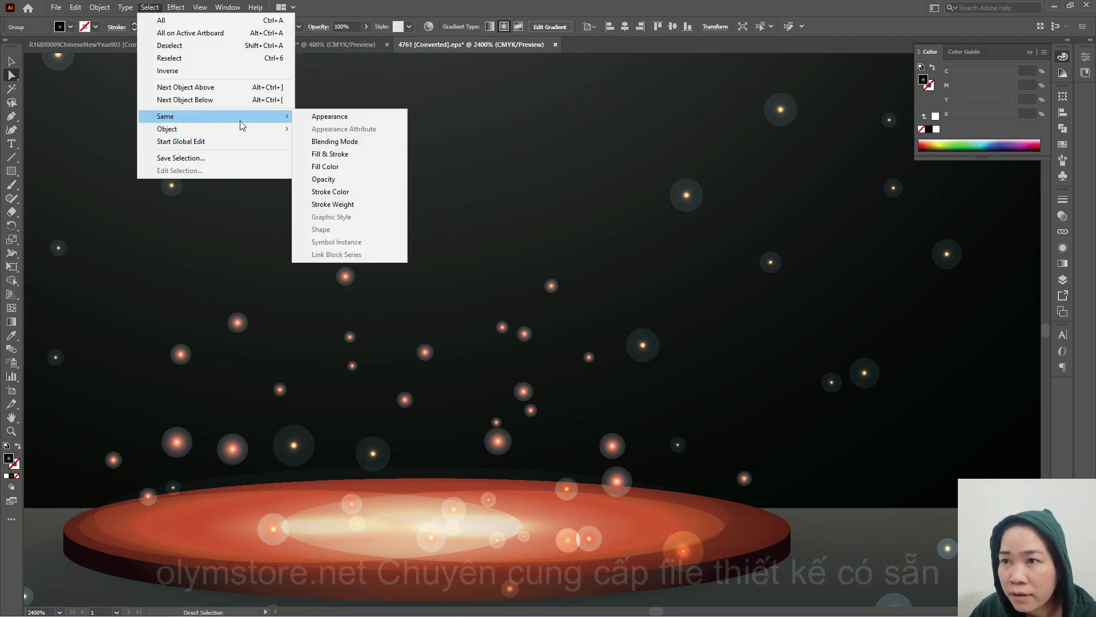
{"action": "left_click", "coordinate": [326, 166]}
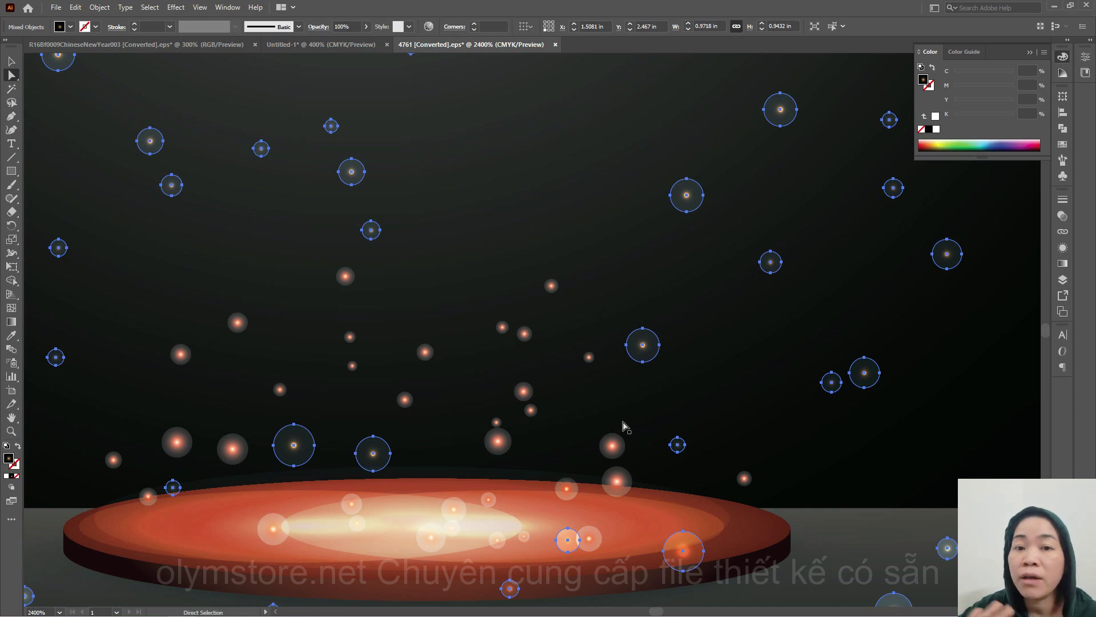
Set the particle gradient's outer end stop to 0% opacity
{"action": "left_click", "coordinate": [1064, 264]}
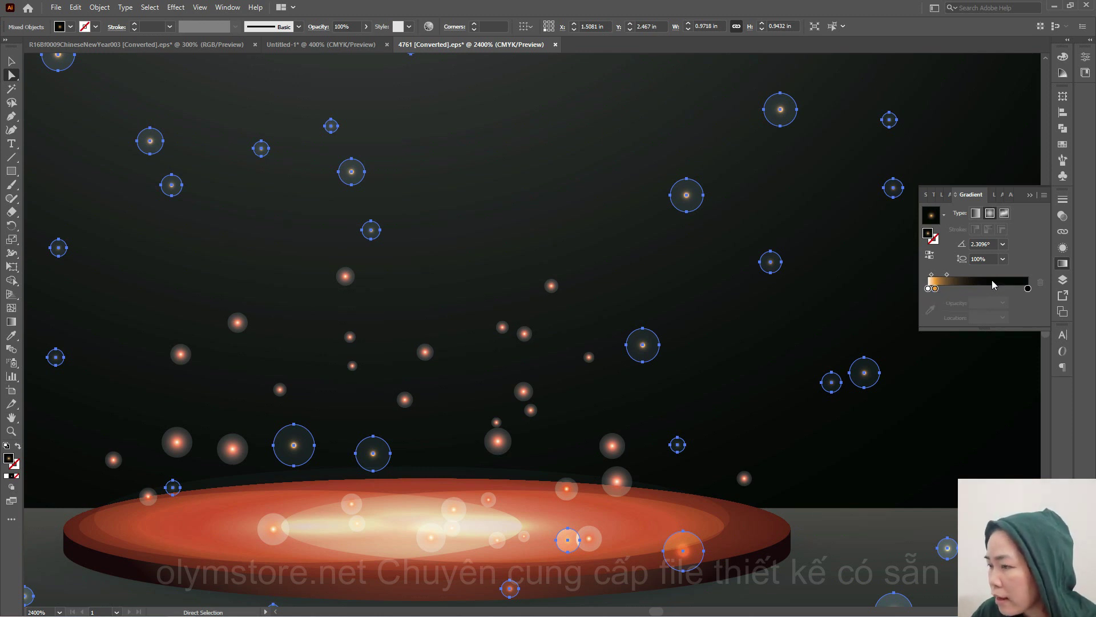
{"action": "left_click", "coordinate": [1028, 289]}
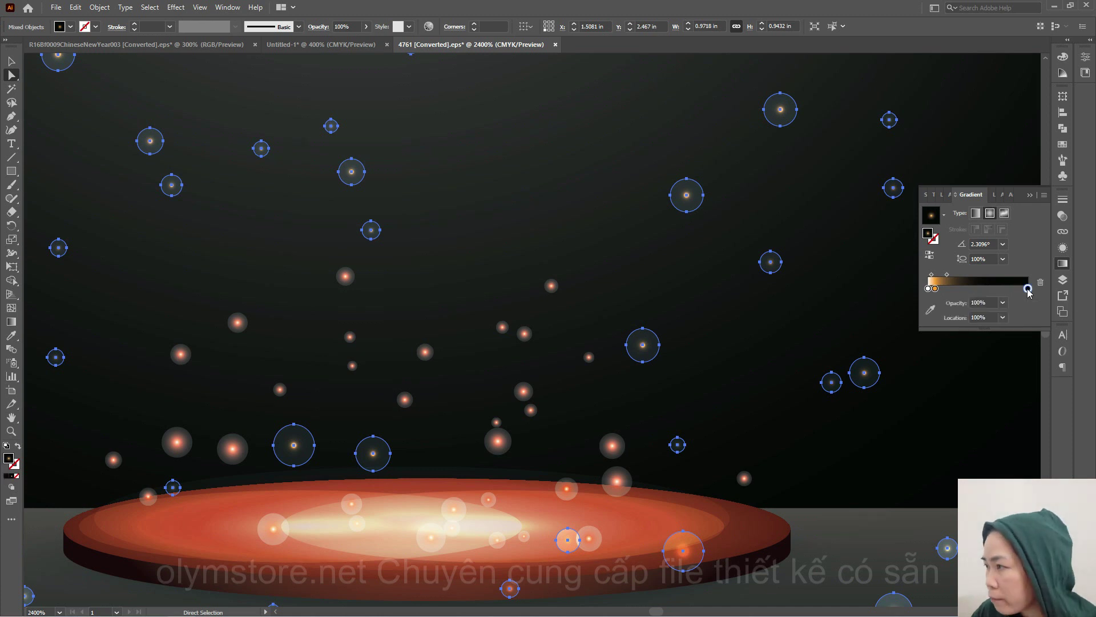
{"action": "double_click", "coordinate": [1028, 289]}
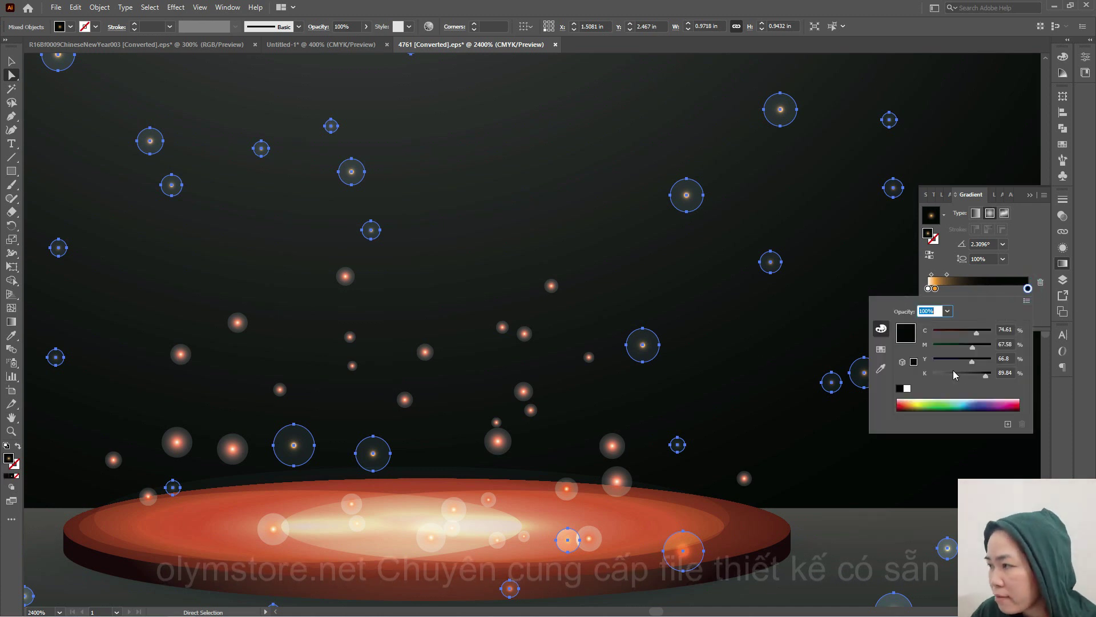
{"action": "left_click", "coordinate": [1028, 289]}
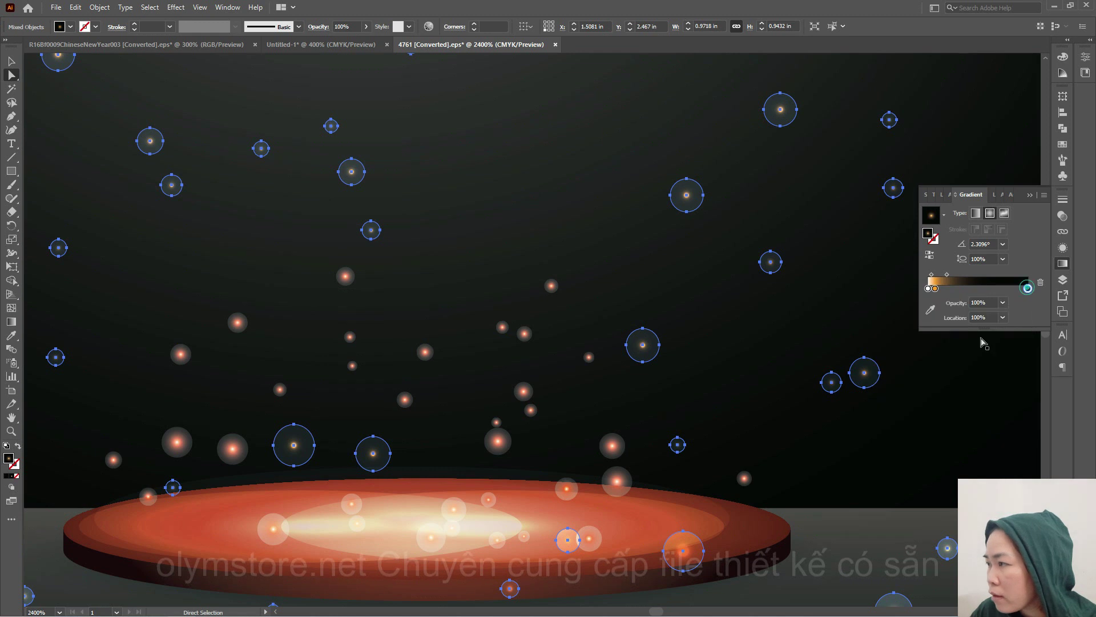
{"action": "double_click", "coordinate": [986, 303]}
{"action": "type", "text": "0"}
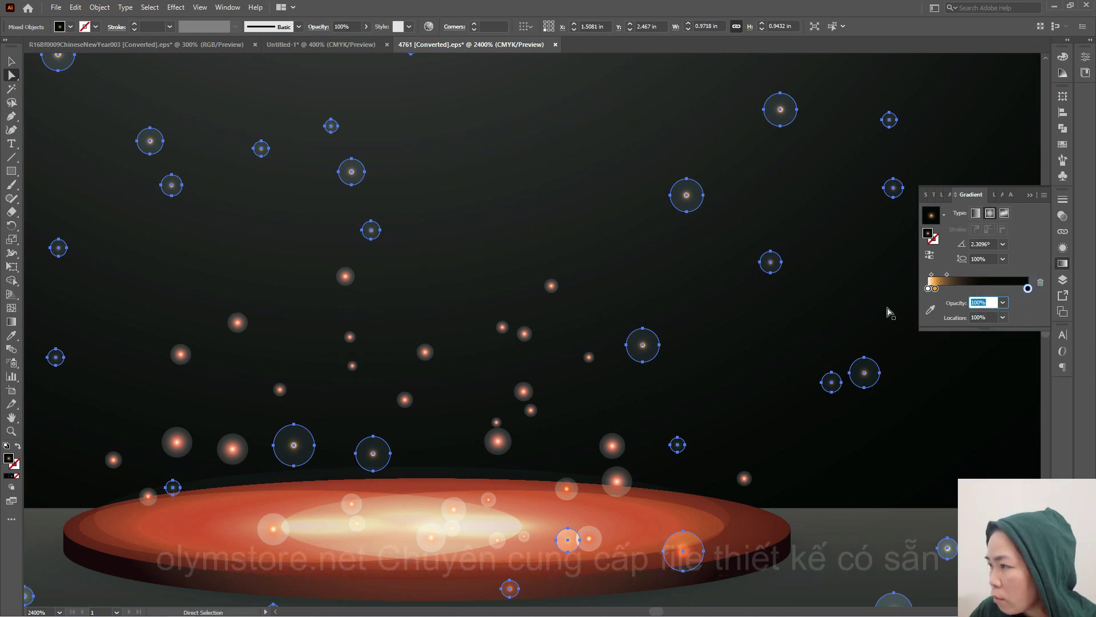
{"action": "key", "text": "Return"}
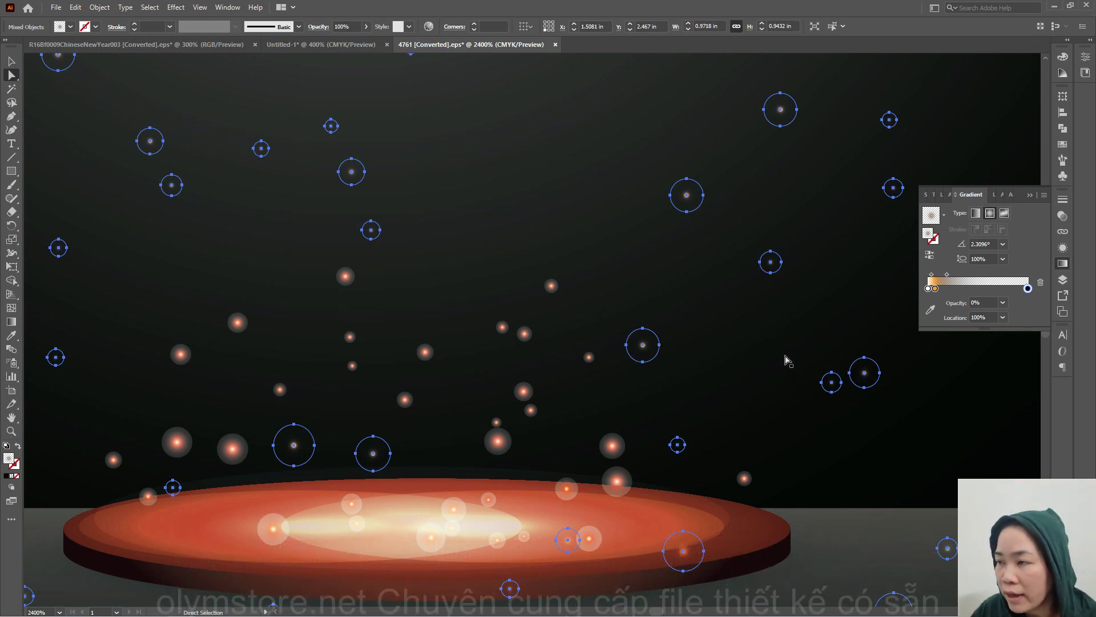
Move the gradient midpoint to about 22%, add an extra stop, and pick a red particle
{"action": "left_click", "coordinate": [947, 275]}
{"action": "left_click_drag", "start_coordinate": [948, 275], "coordinate": [959, 279]}
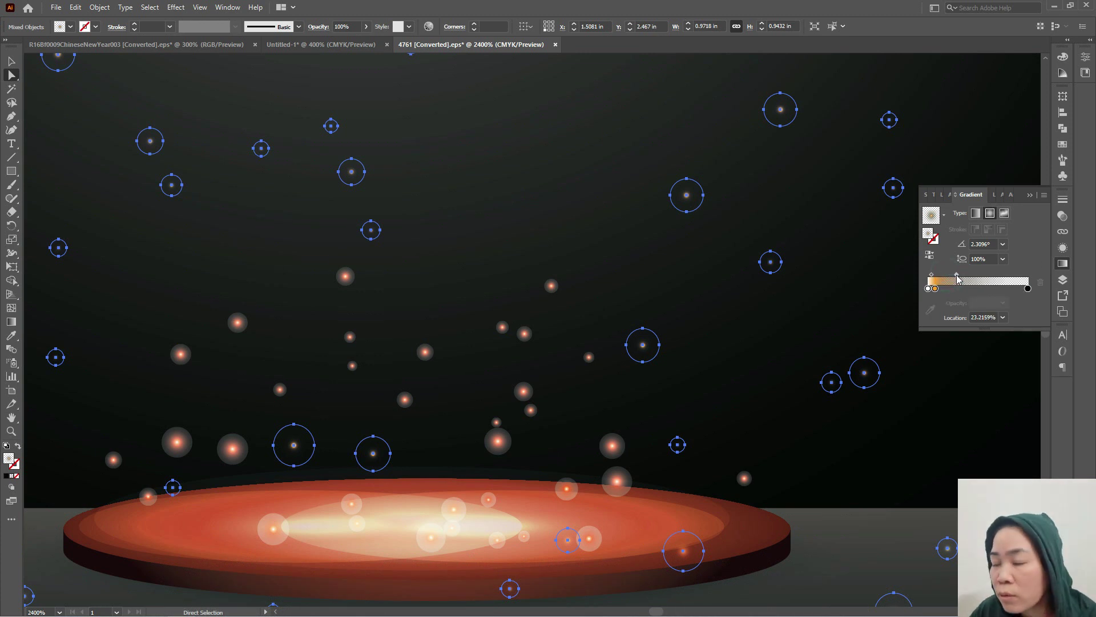
{"action": "left_click", "coordinate": [952, 288]}
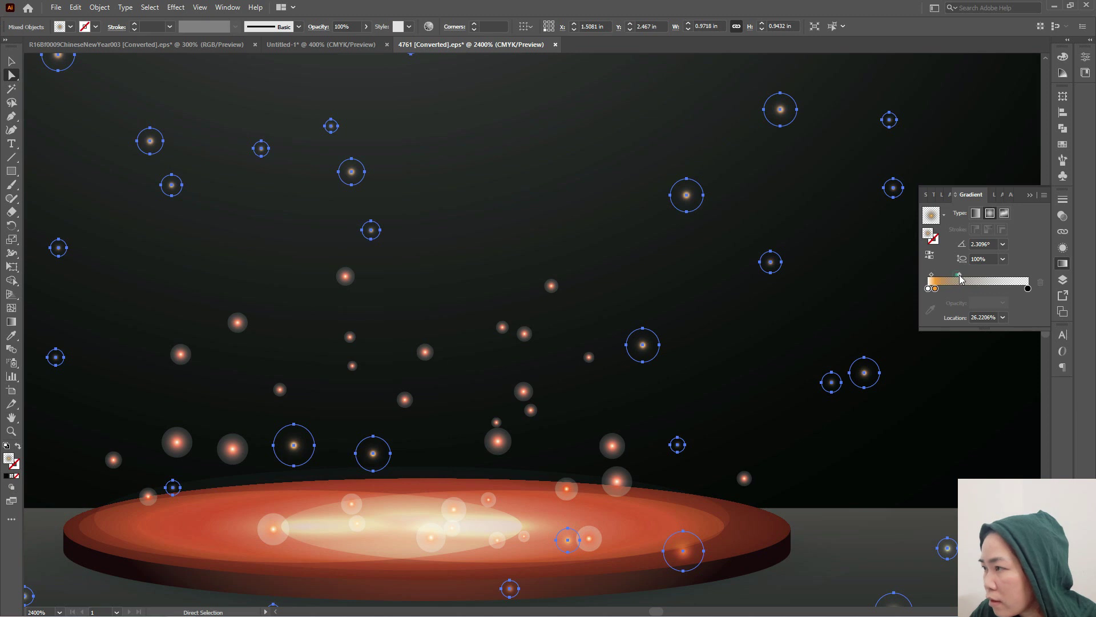
{"action": "left_click", "coordinate": [449, 227]}
{"action": "left_click", "coordinate": [345, 276]}
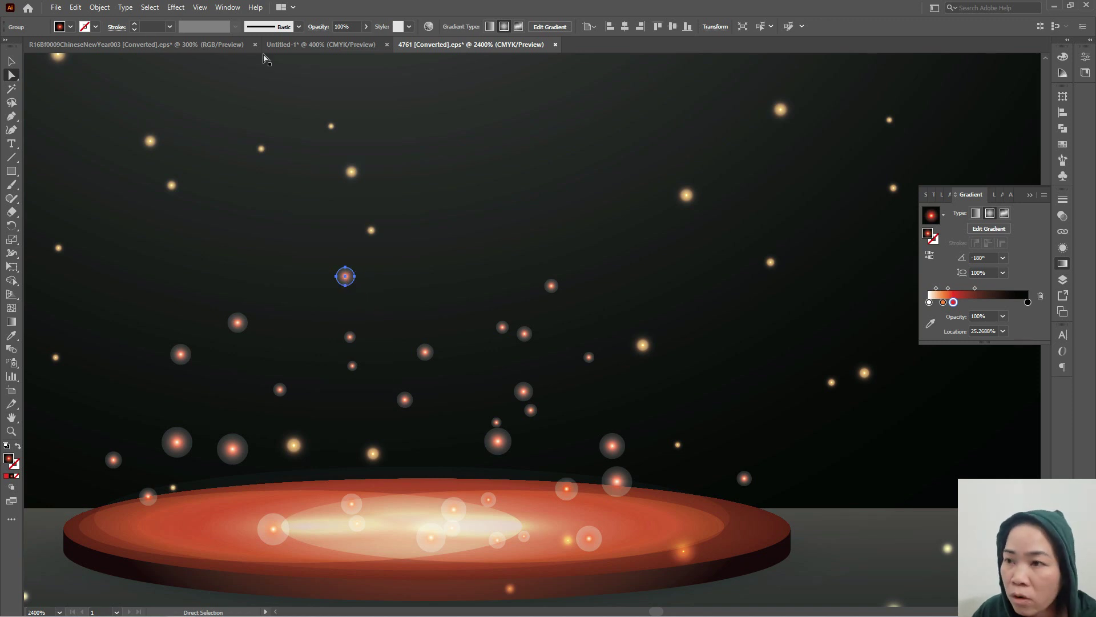
Select all same-fill red particles, set the black end stop to 0% opacity, and move the red stop to about 33%
{"action": "left_click", "coordinate": [150, 7]}
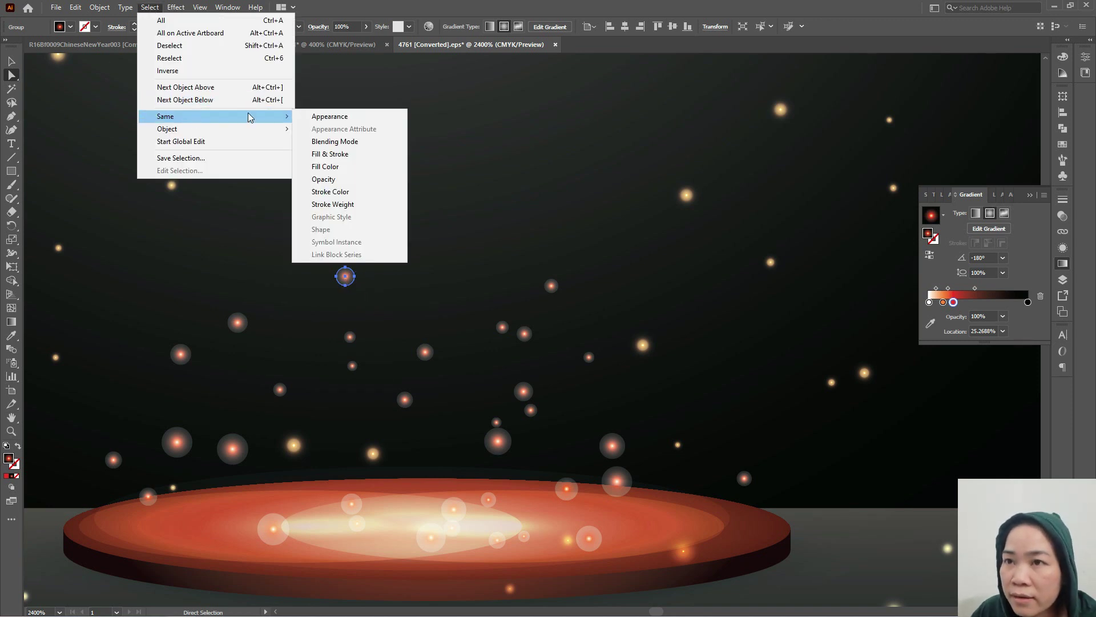
{"action": "left_click", "coordinate": [379, 166]}
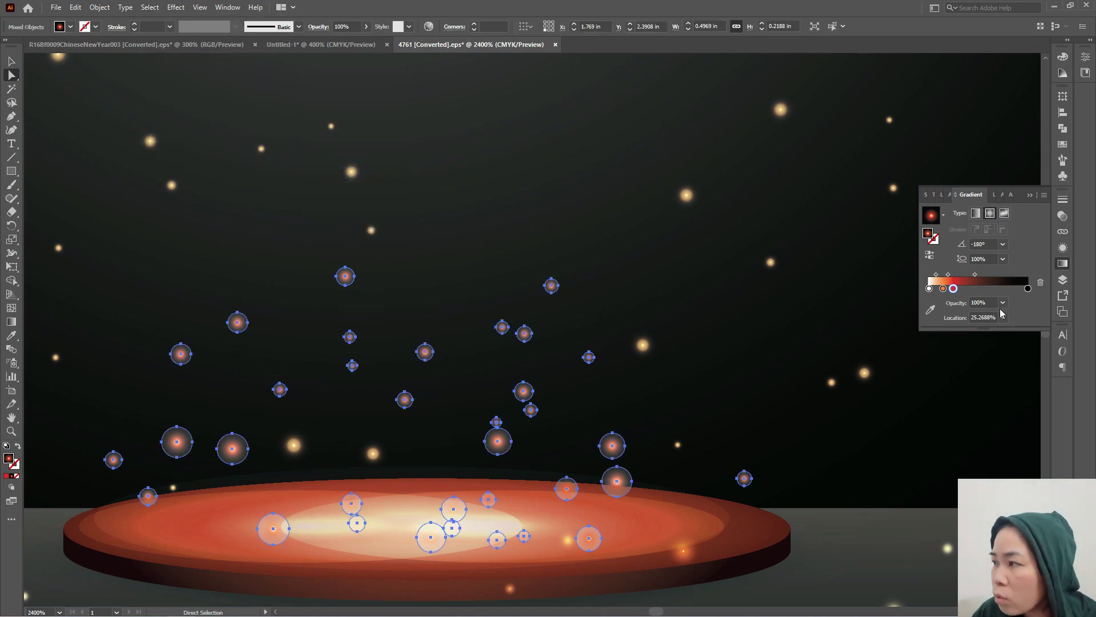
{"action": "left_click", "coordinate": [1028, 289]}
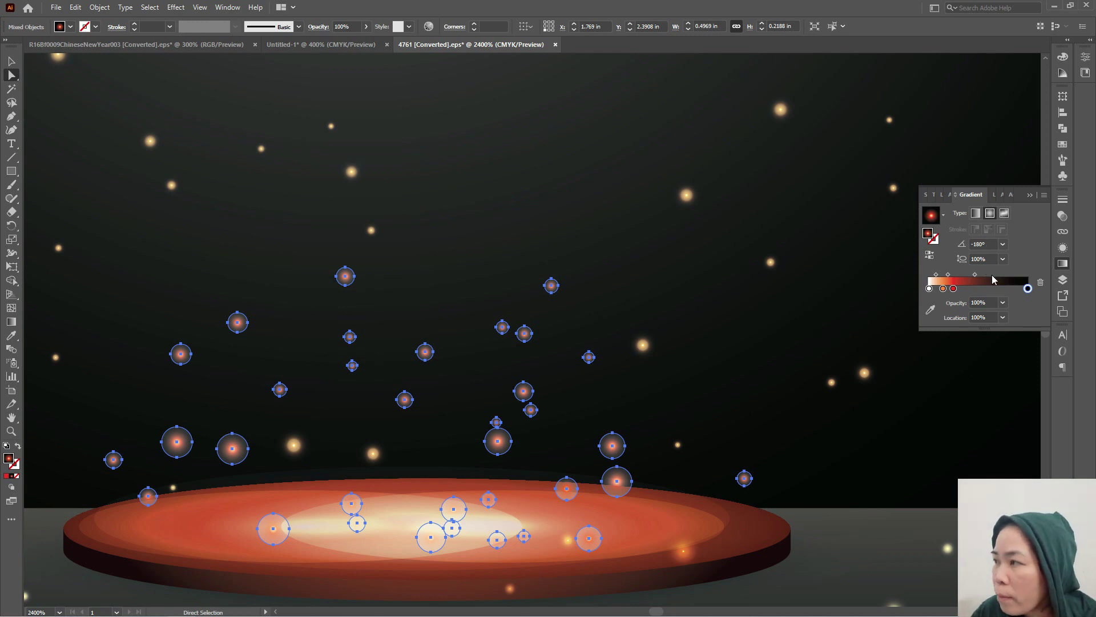
{"action": "left_click", "coordinate": [983, 303]}
{"action": "type", "text": "0"}
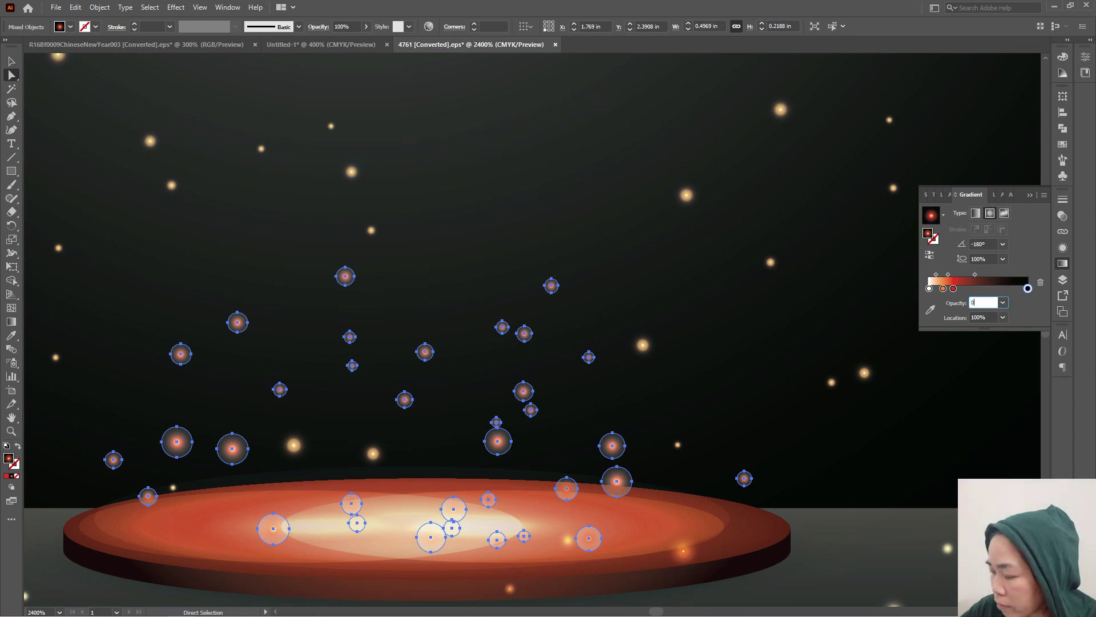
{"action": "key", "text": "Return"}
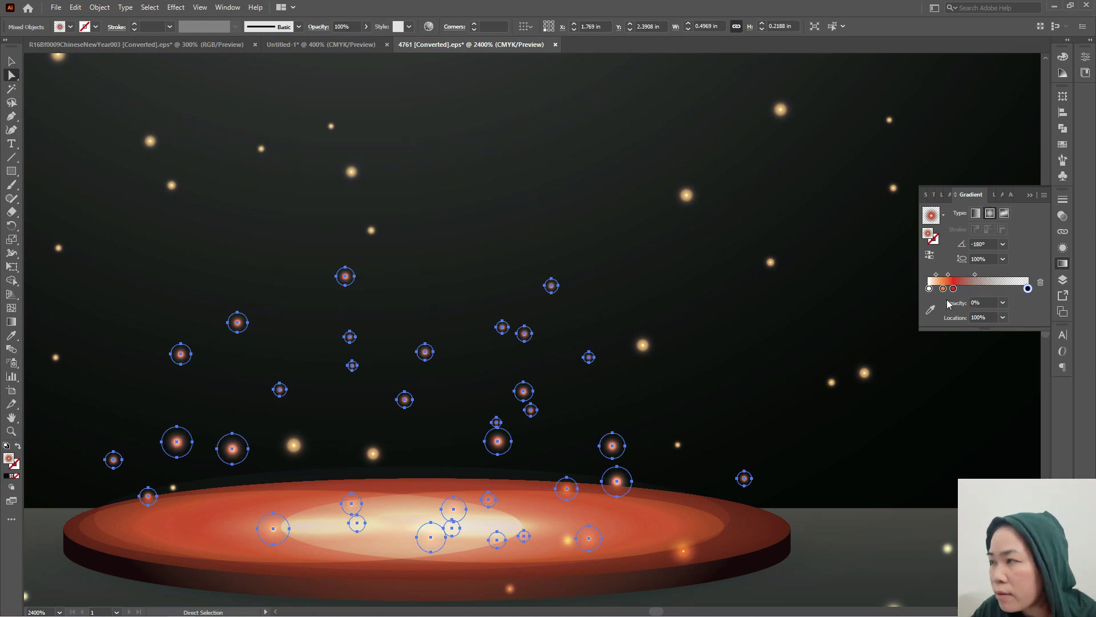
{"action": "left_click_drag", "start_coordinate": [953, 289], "coordinate": [984, 276]}
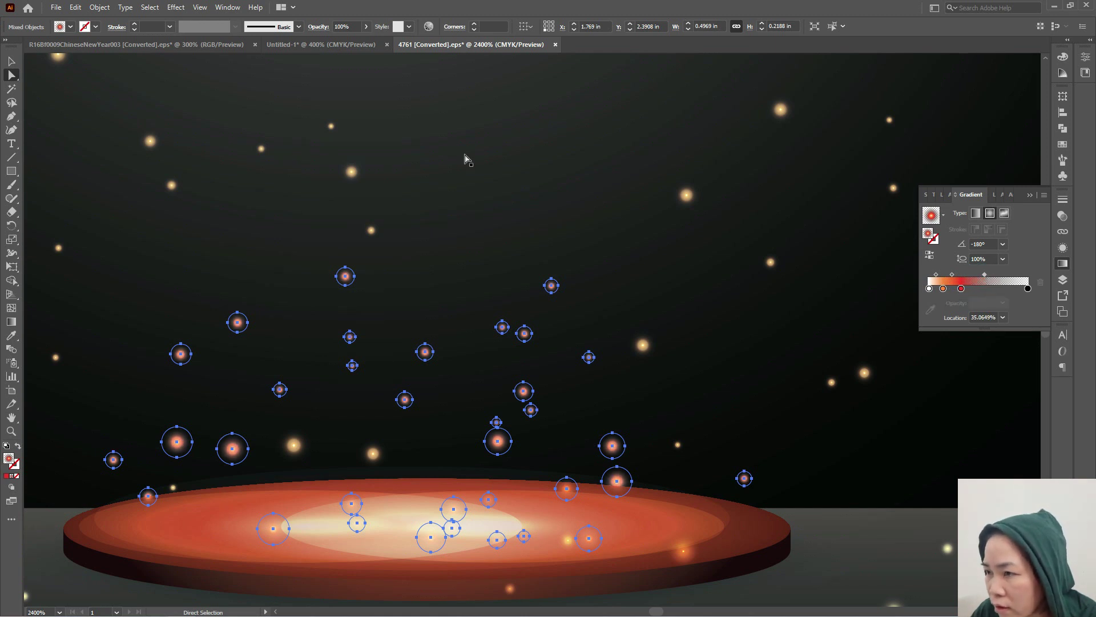
{"action": "left_click", "coordinate": [512, 224]}
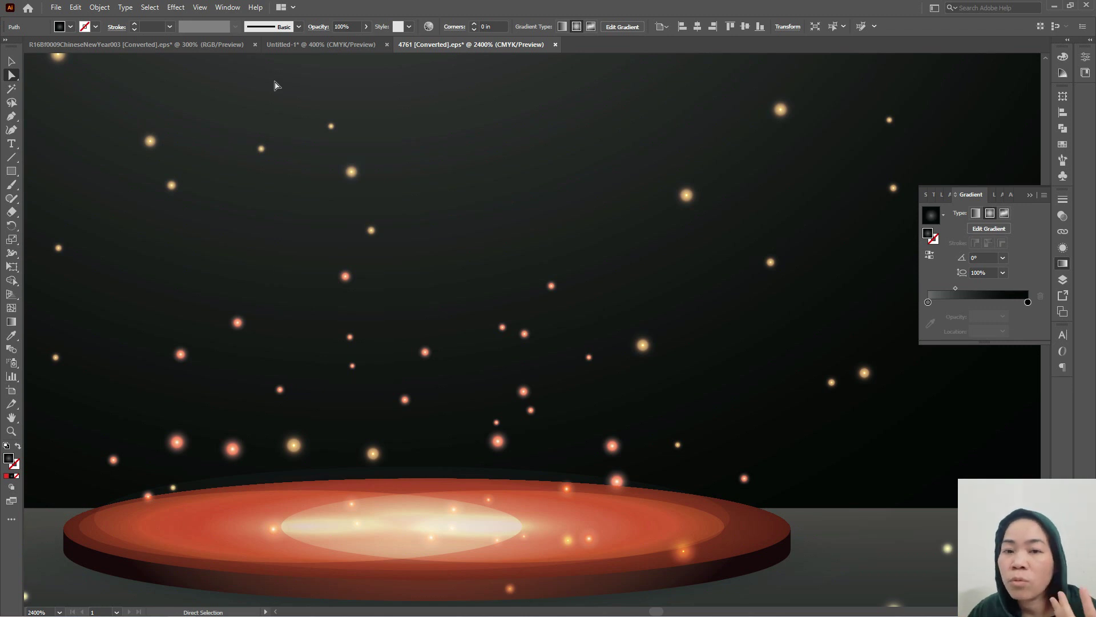
{"action": "left_click", "coordinate": [11, 61]}
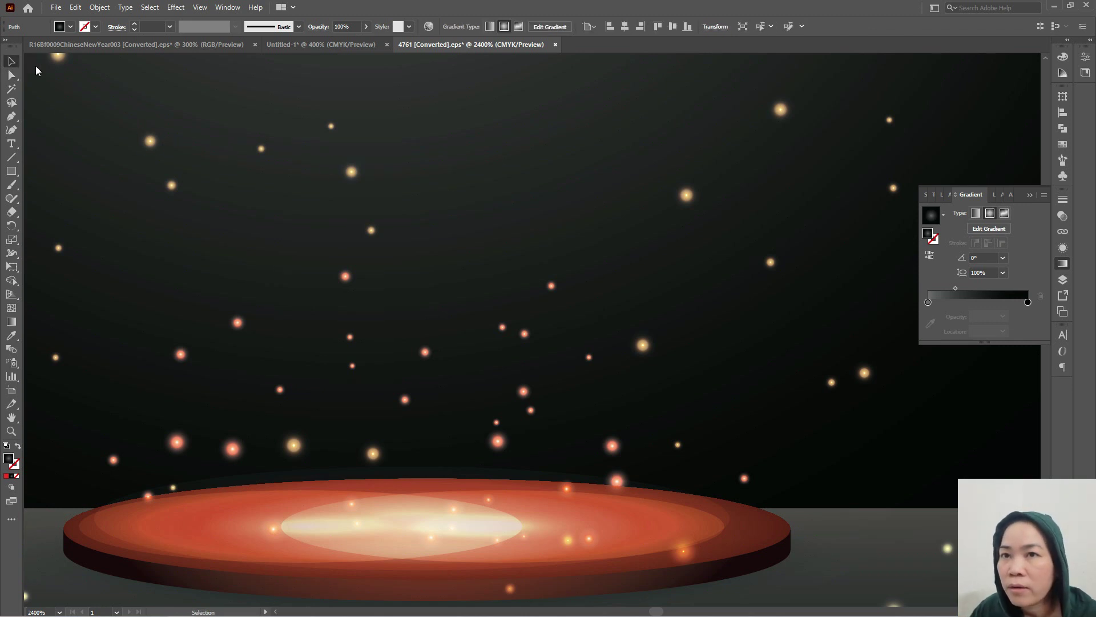
{"action": "left_click", "coordinate": [523, 392]}
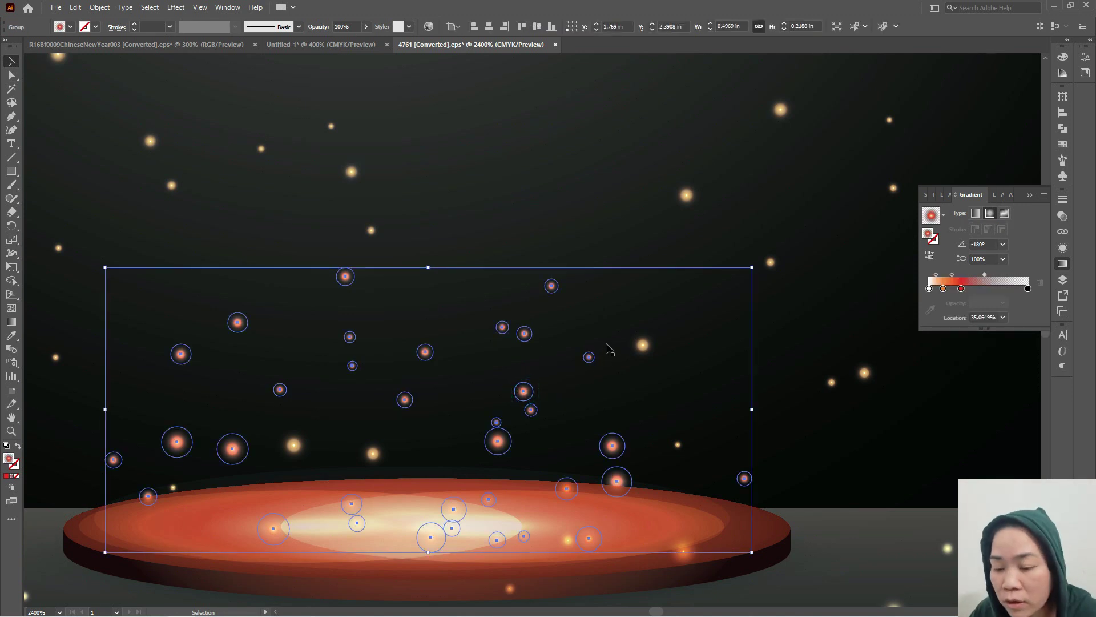
{"action": "left_click", "coordinate": [688, 200], "text": "shift"}
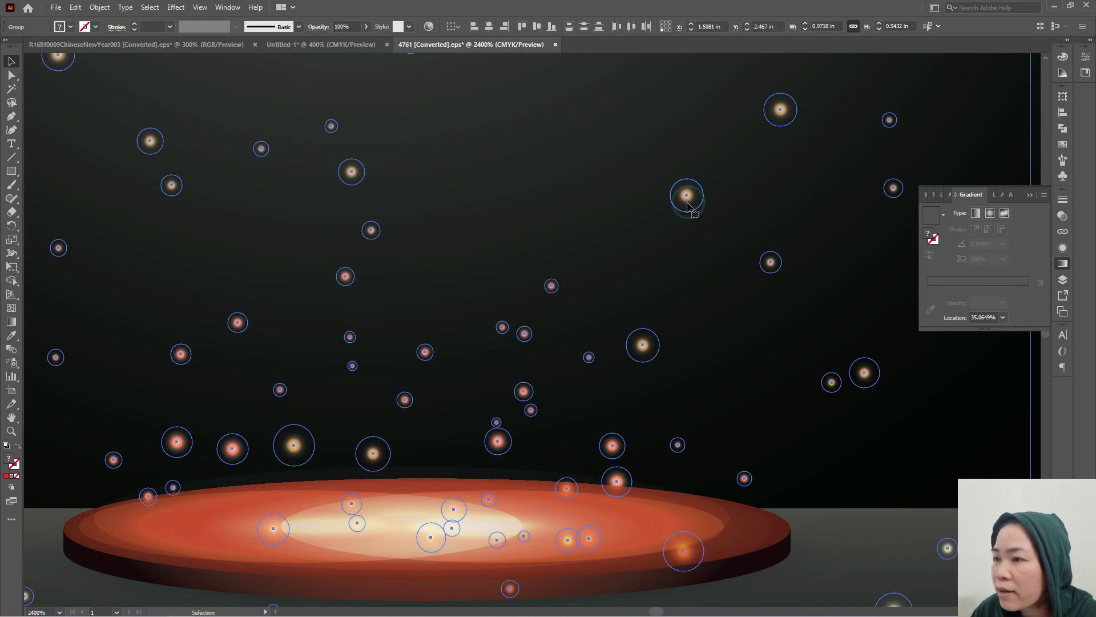
{"action": "left_click", "coordinate": [429, 27]}
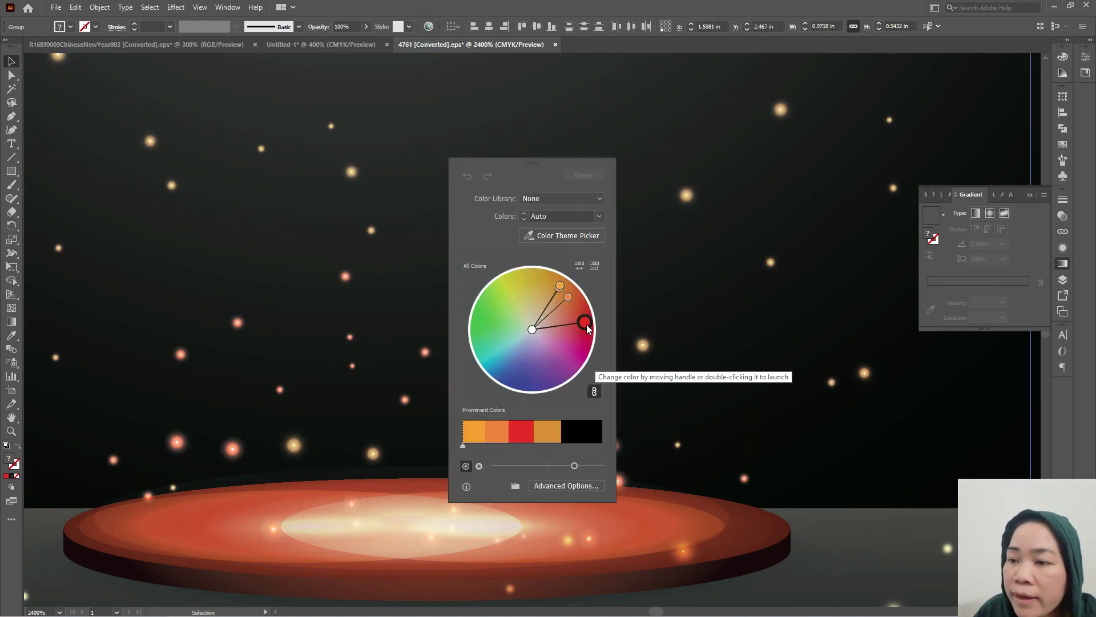
{"action": "left_click_drag", "start_coordinate": [586, 325], "coordinate": [590, 328]}
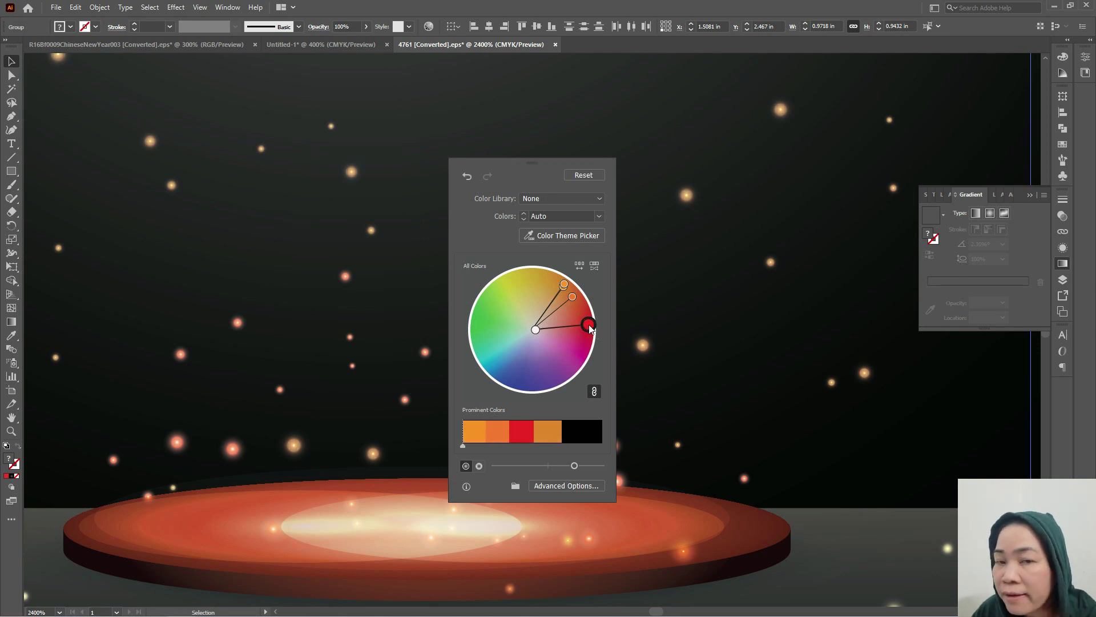
{"action": "left_click_drag", "start_coordinate": [590, 328], "coordinate": [594, 324]}
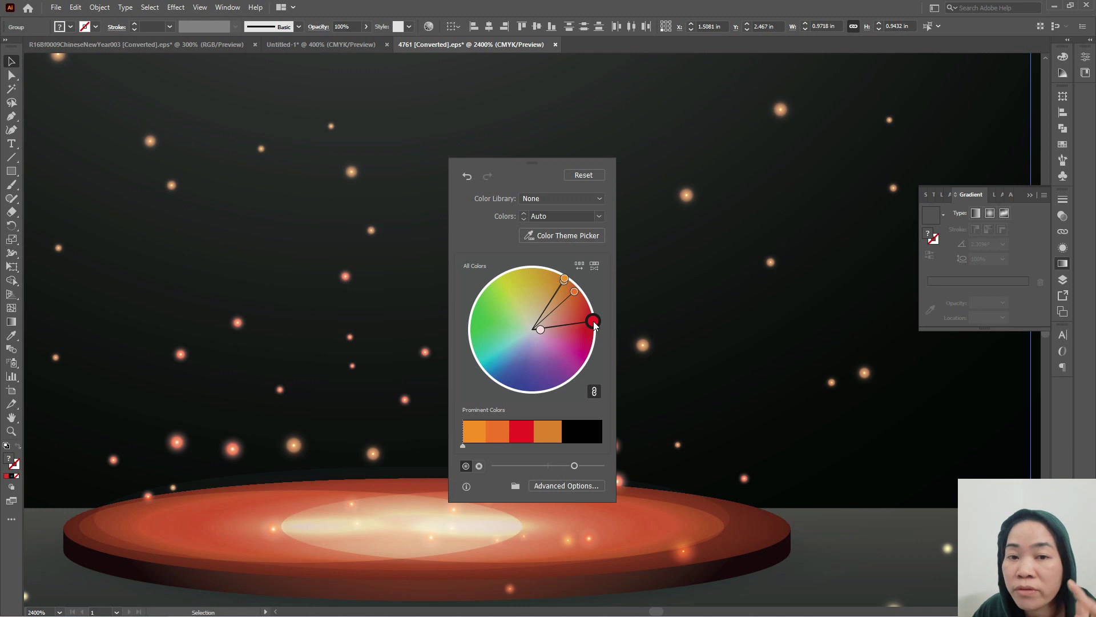
{"action": "left_click_drag", "start_coordinate": [594, 324], "coordinate": [591, 304]}
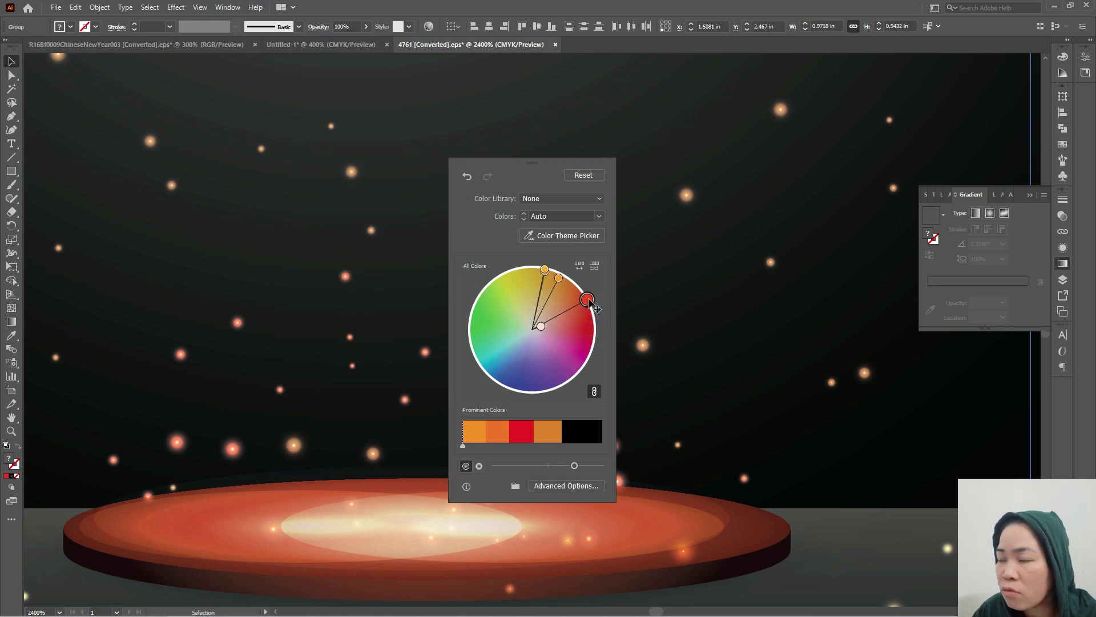
{"action": "left_click_drag", "start_coordinate": [590, 302], "coordinate": [469, 324]}
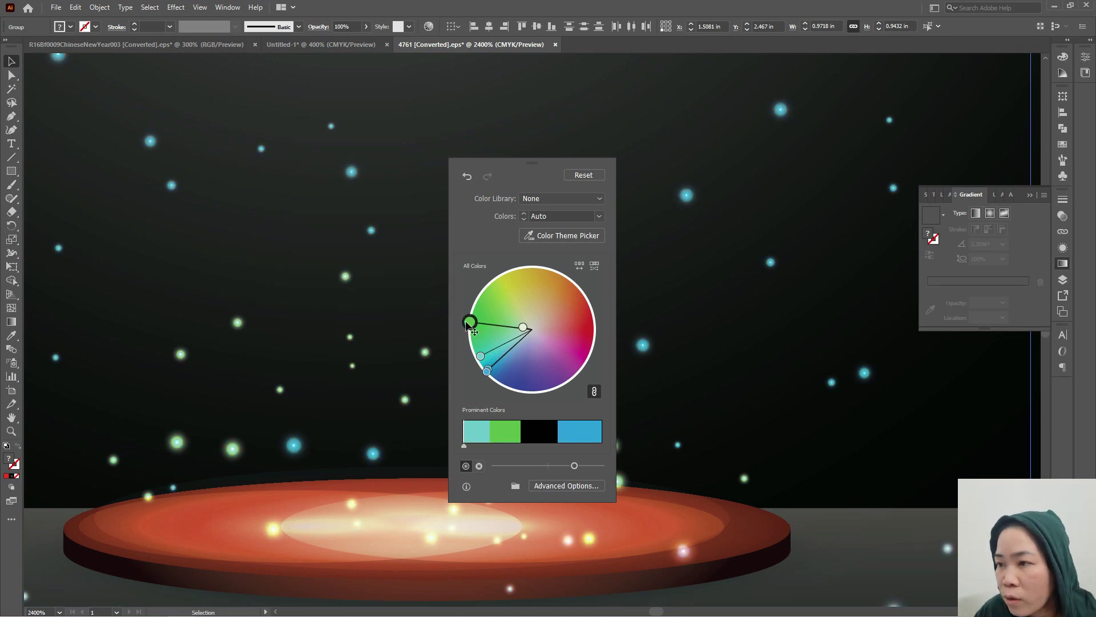
{"action": "left_click_drag", "start_coordinate": [467, 324], "coordinate": [478, 393]}
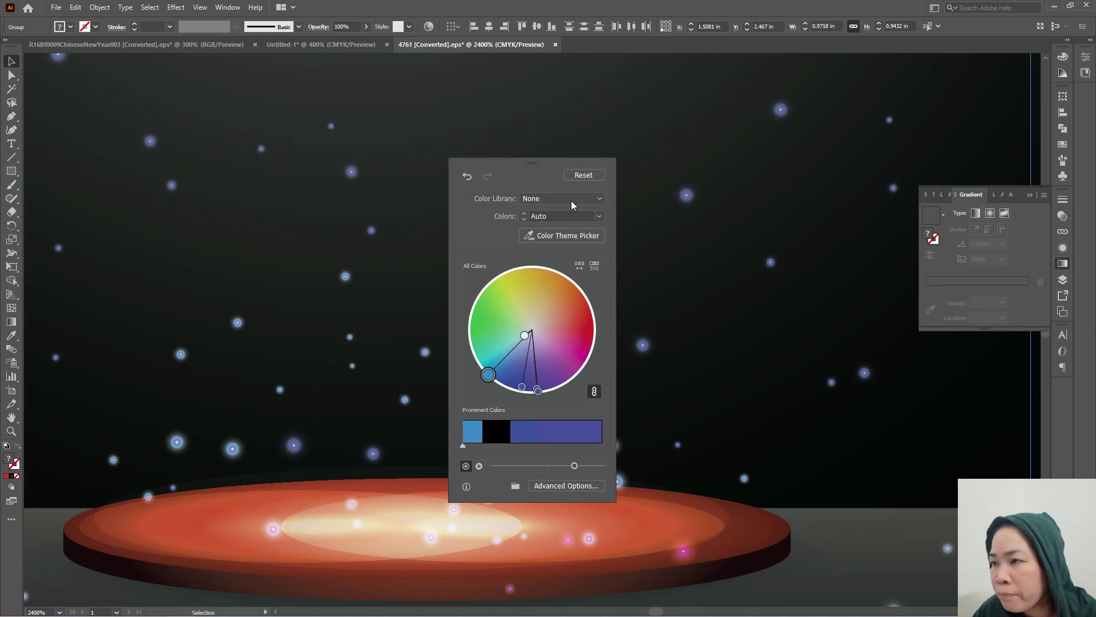
{"action": "left_click", "coordinate": [584, 177]}
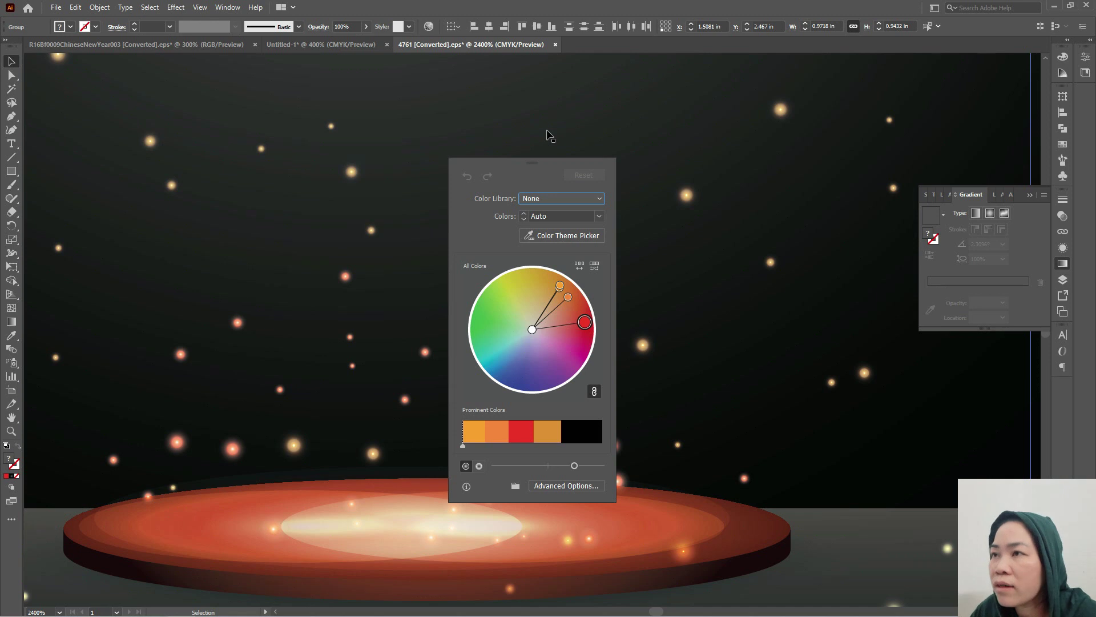
{"action": "left_click", "coordinate": [547, 134]}
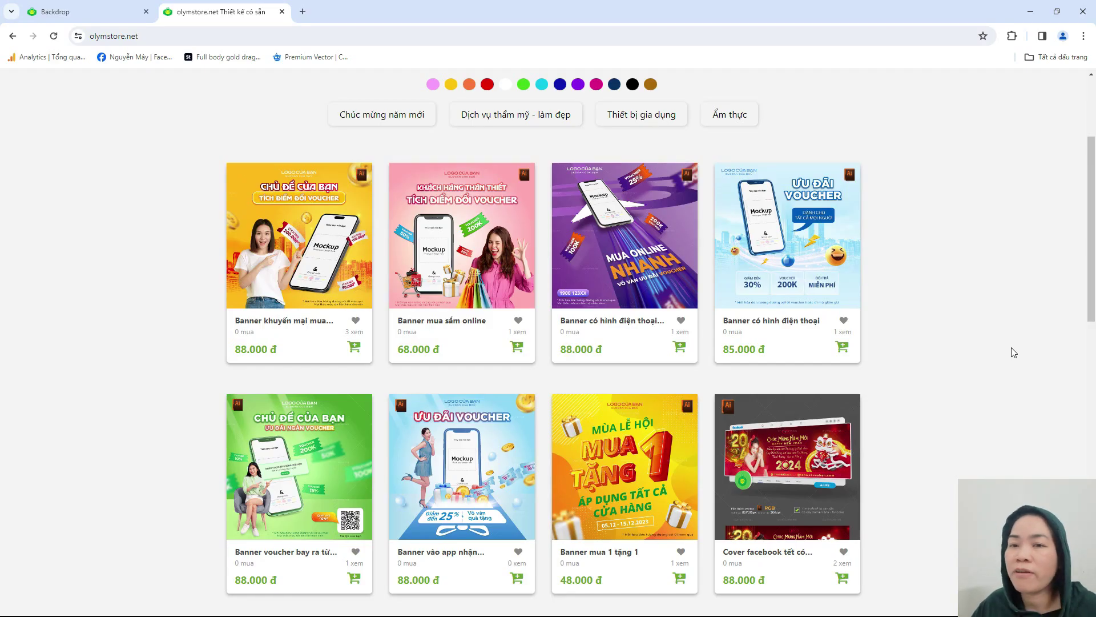
Scroll olymstore.net to the top to reveal its search bar and colour filters
{"action": "scroll", "coordinate": [1011, 350], "scroll_direction": "up", "scroll_amount": 2}
{"action": "scroll", "coordinate": [974, 288], "scroll_direction": "up", "scroll_amount": 1}
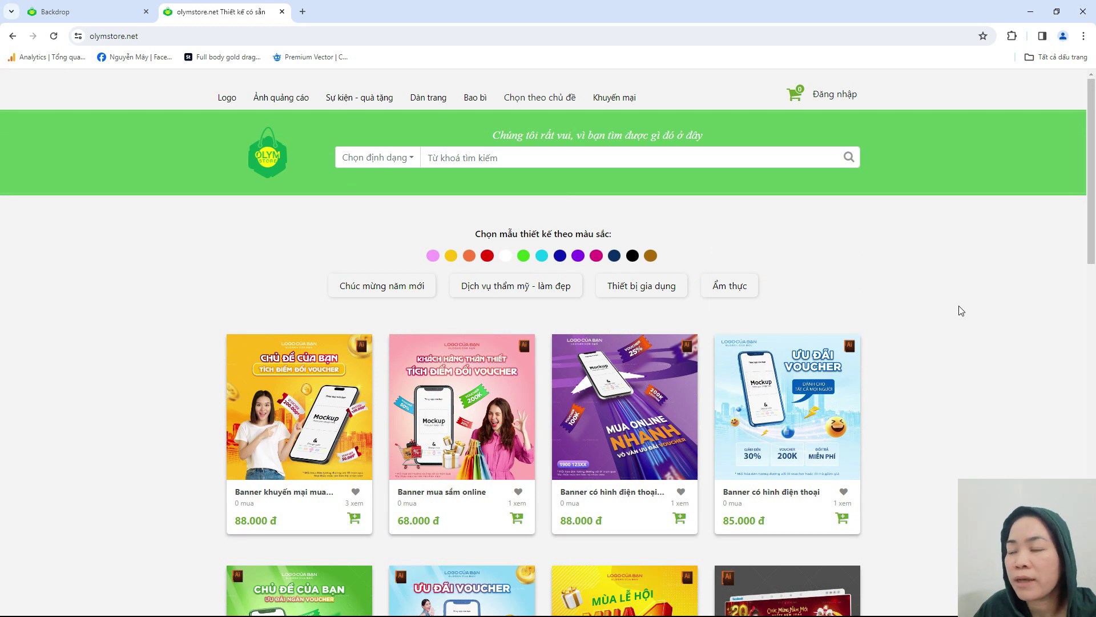